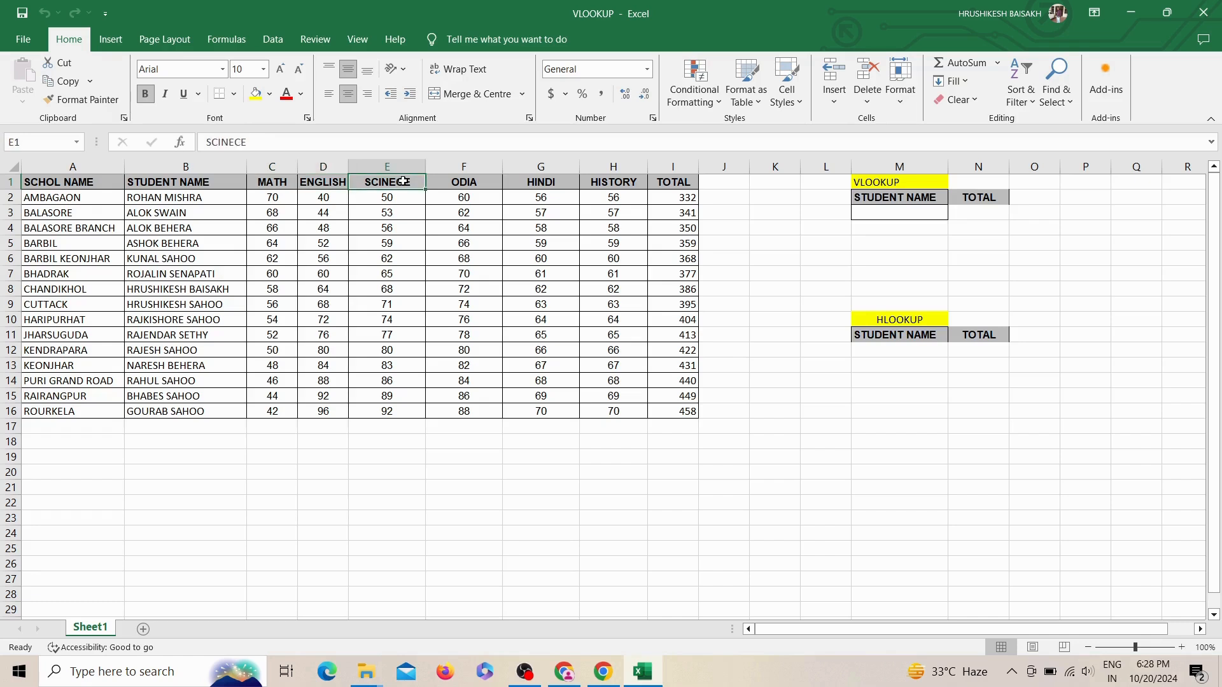
{"action": "left_click", "coordinate": [462, 193]}
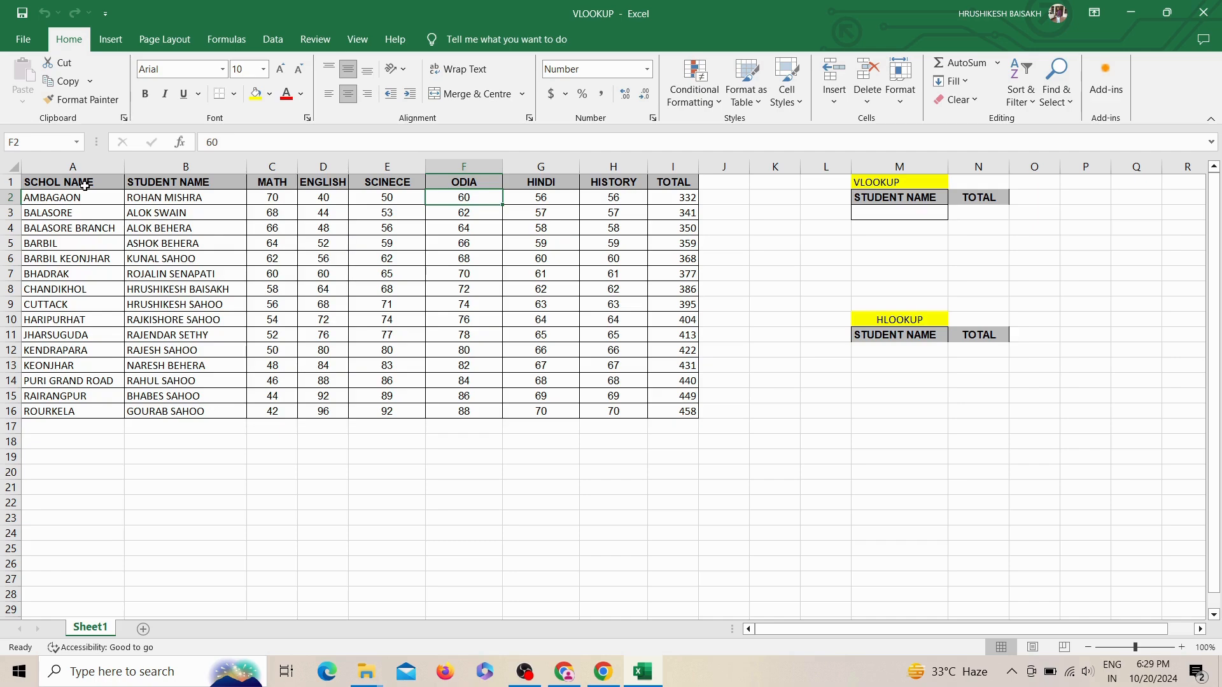
{"action": "left_click_drag", "start_coordinate": [77, 164], "coordinate": [613, 164]}
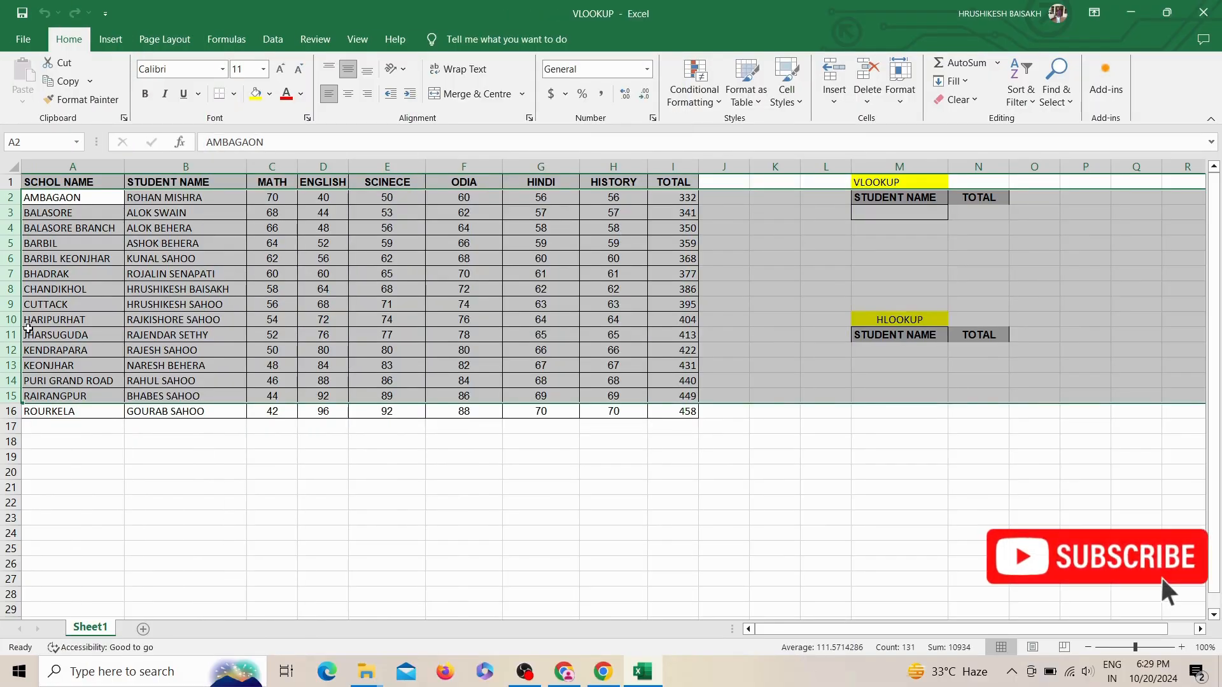
{"action": "left_click", "coordinate": [39, 301]}
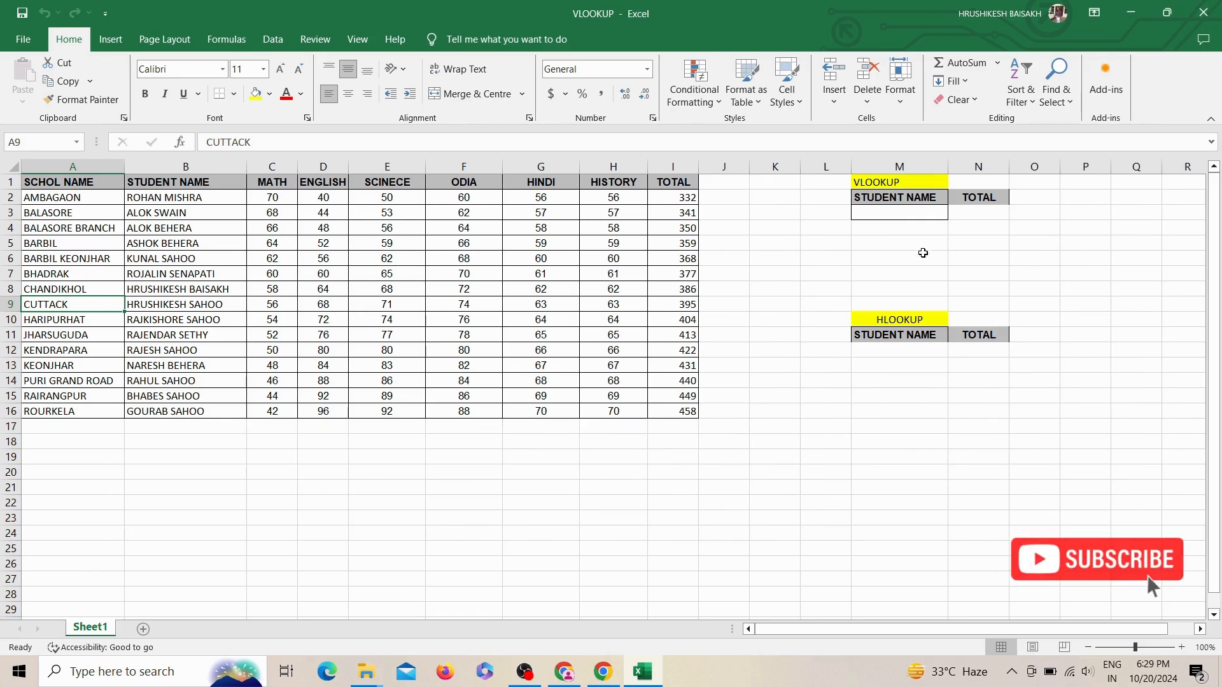
{"action": "left_click", "coordinate": [886, 187]}
Step: Enter the formula =VLOOKUP(M3,B2:I16,8,0) in cell N3 to look up the student's total
{"action": "left_click", "coordinate": [964, 213]}
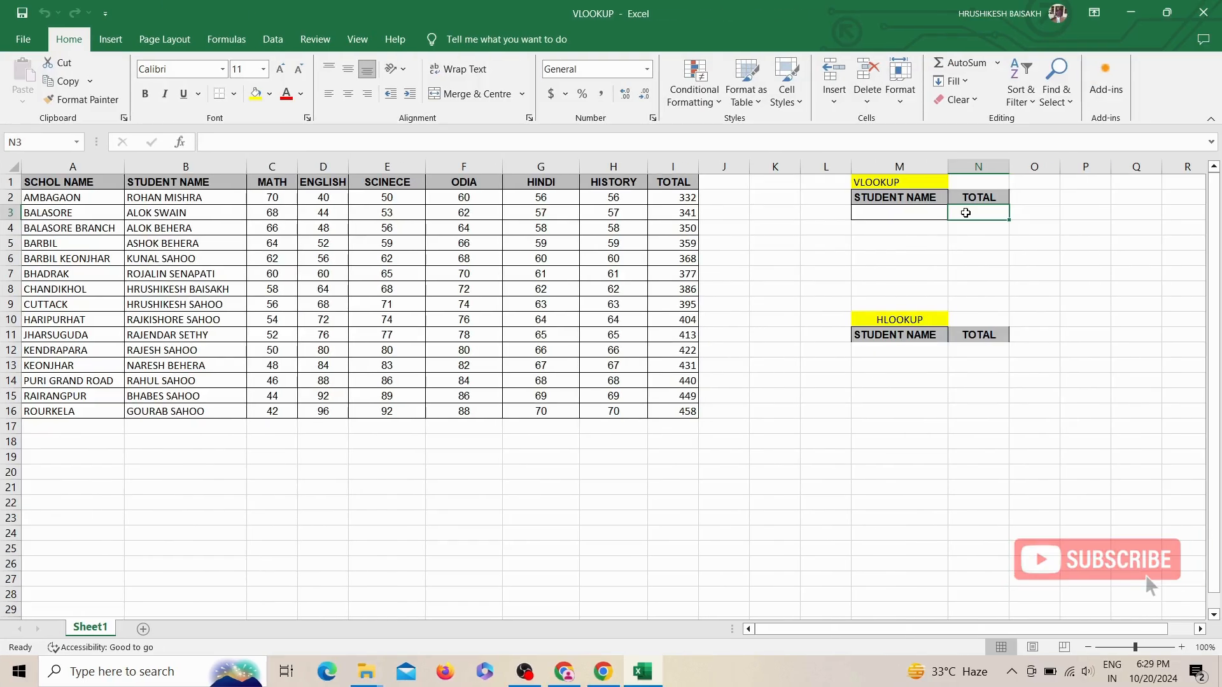
{"action": "type", "text": "=vl"}
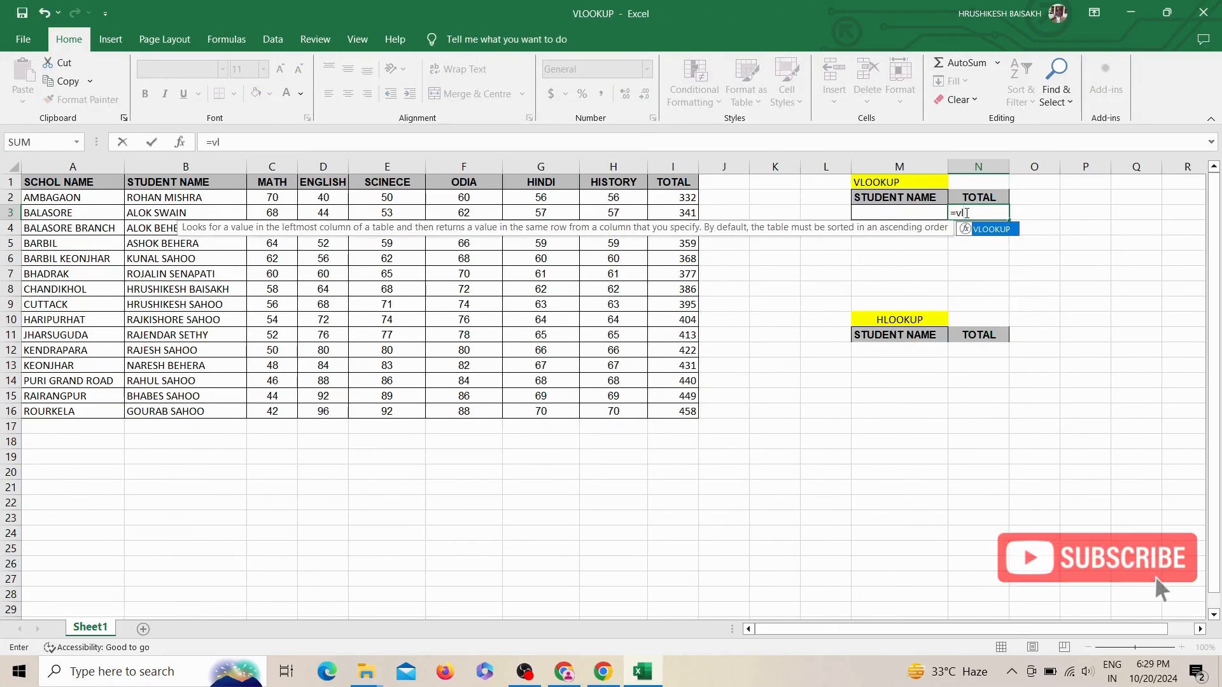
{"action": "key", "text": "Tab"}
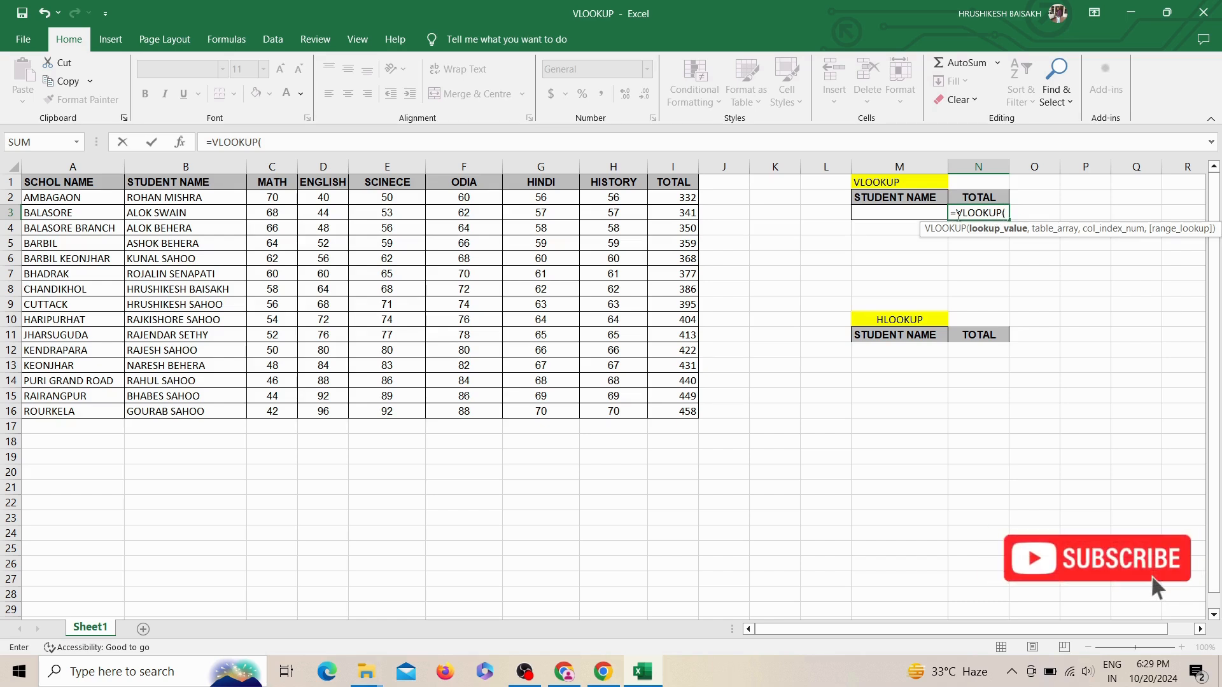
{"action": "left_click", "coordinate": [904, 212]}
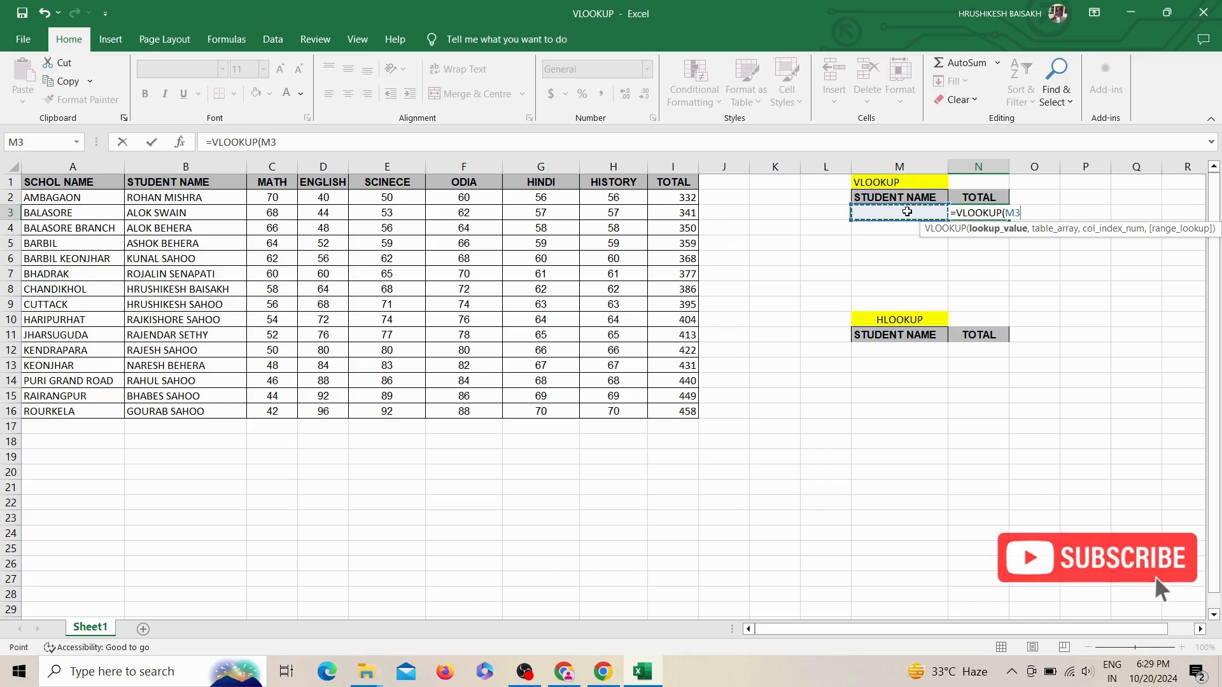
{"action": "type", "text": ","}
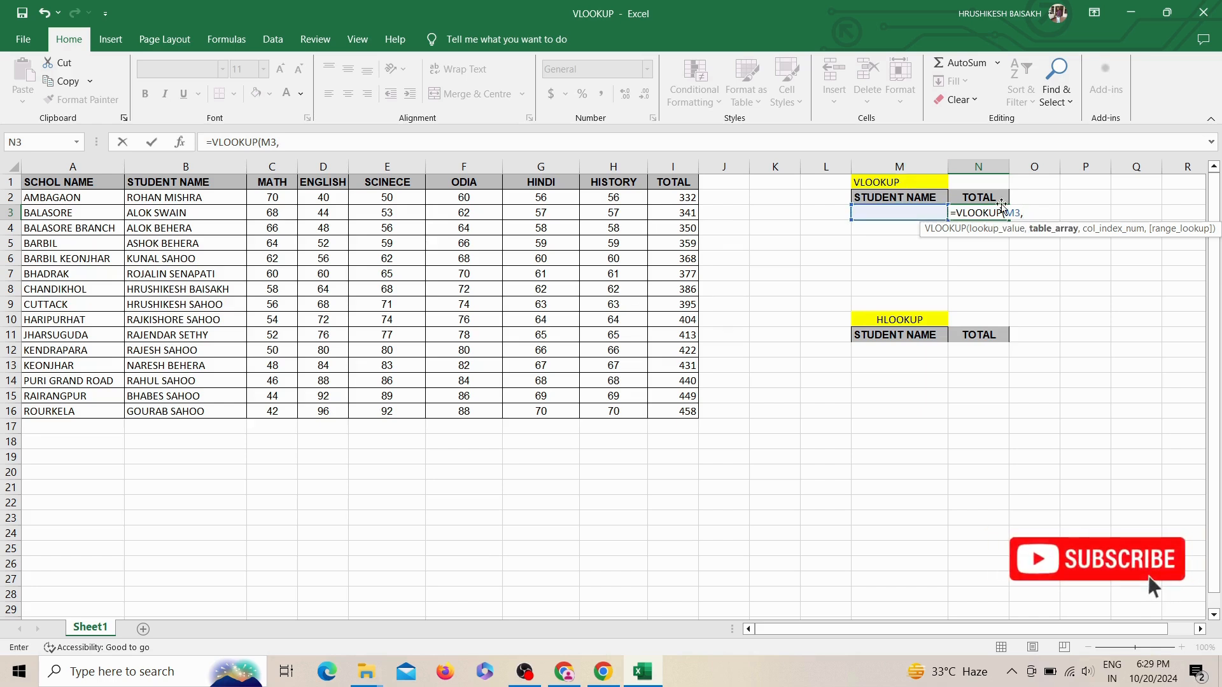
{"action": "left_click", "coordinate": [205, 198]}
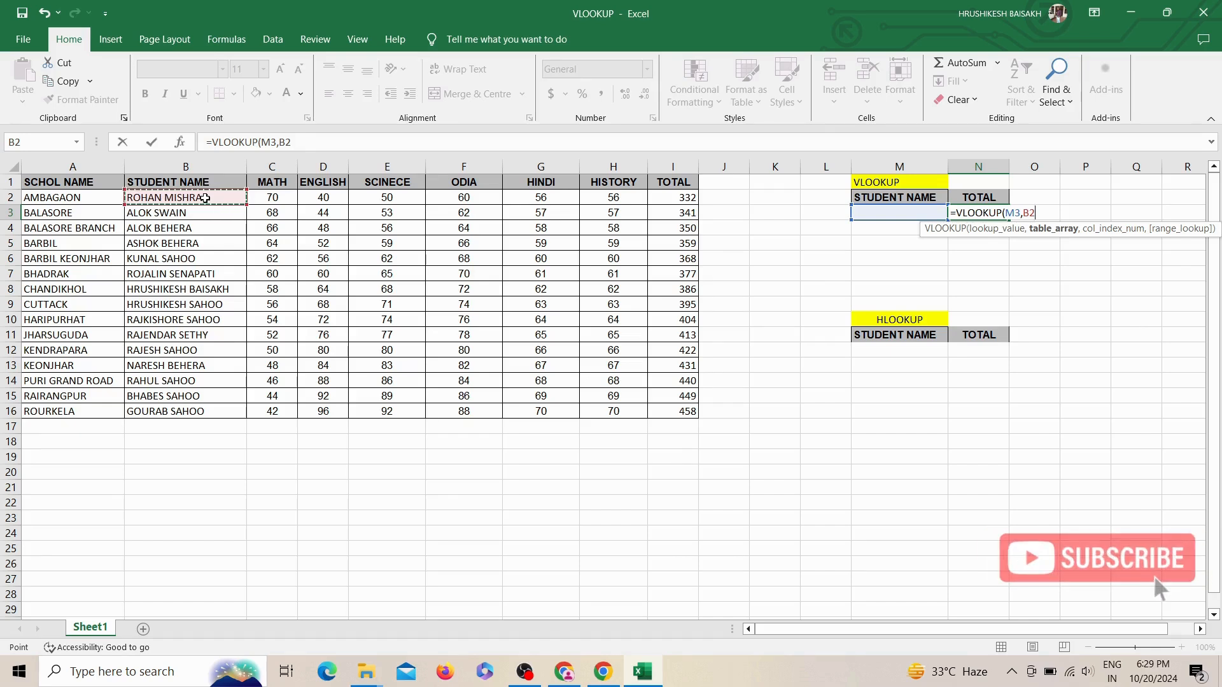
{"action": "left_click_drag", "start_coordinate": [205, 198], "coordinate": [664, 407]}
{"action": "type", "text": ","}
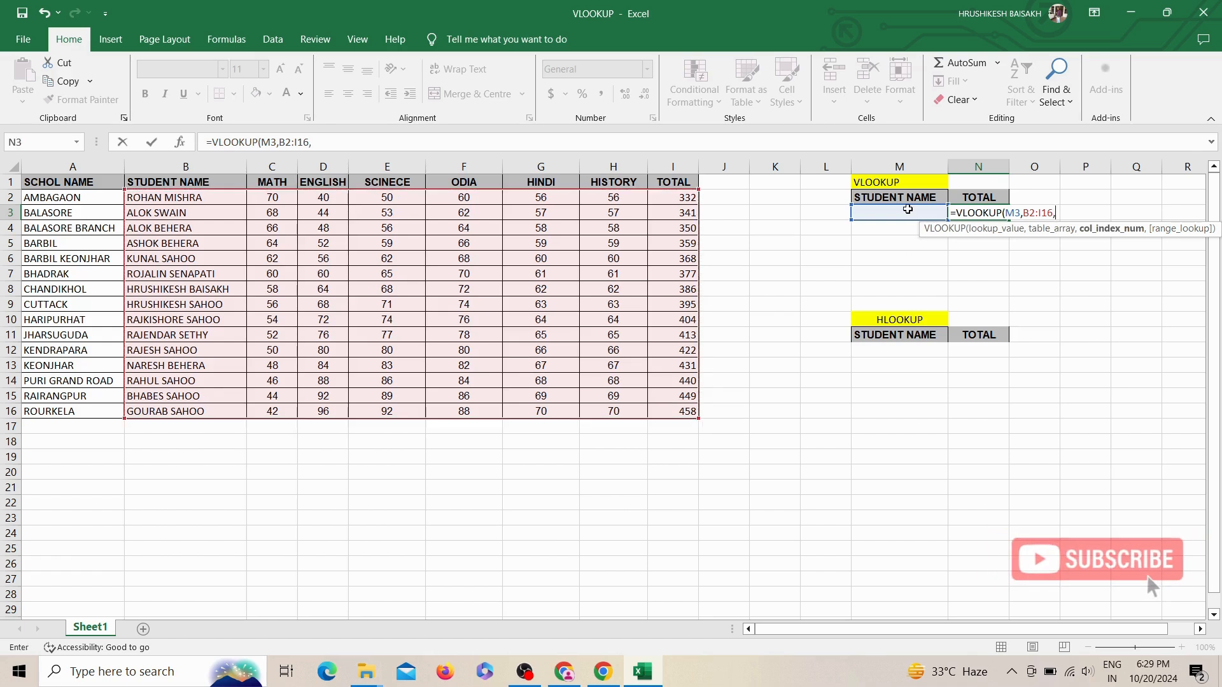
{"action": "type", "text": "8,0"}
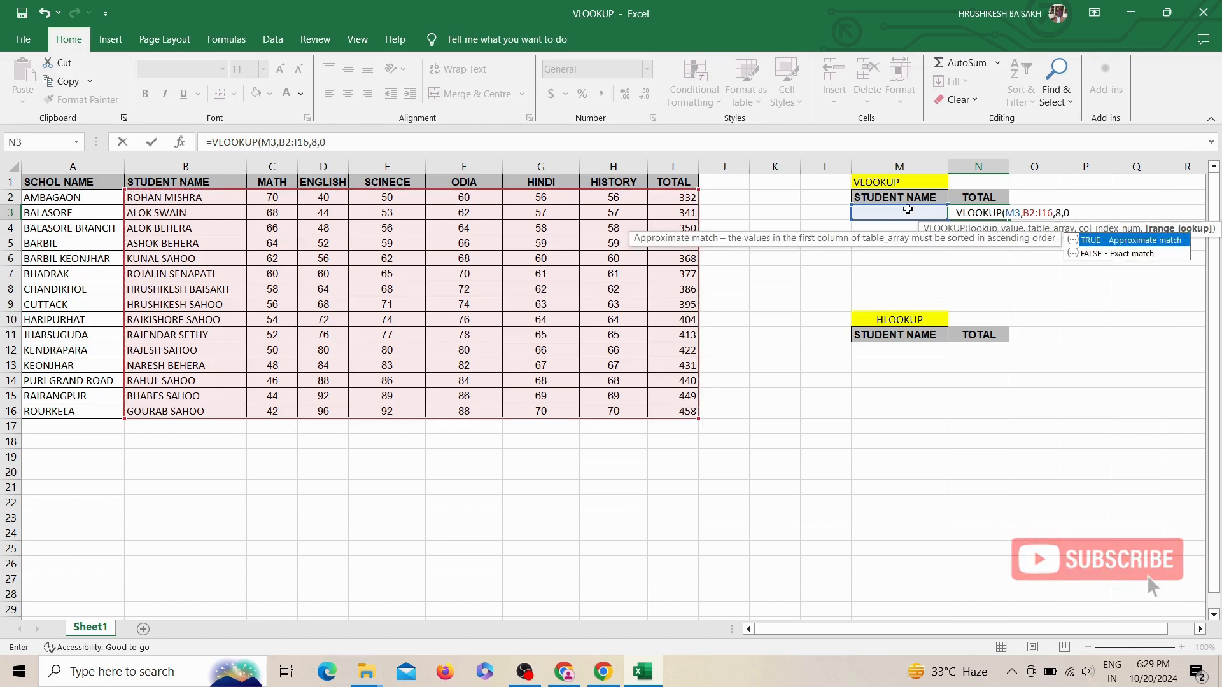
{"action": "key", "text": "Return"}
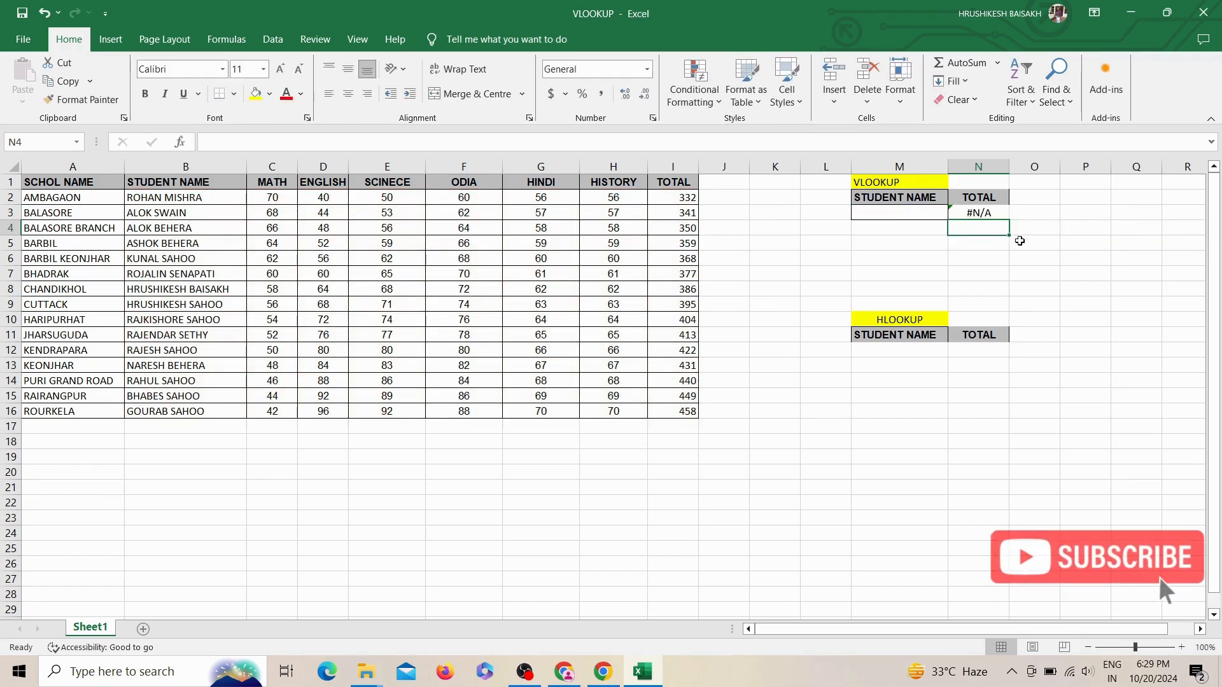
{"action": "left_click", "coordinate": [992, 216]}
{"action": "left_click", "coordinate": [900, 213]}
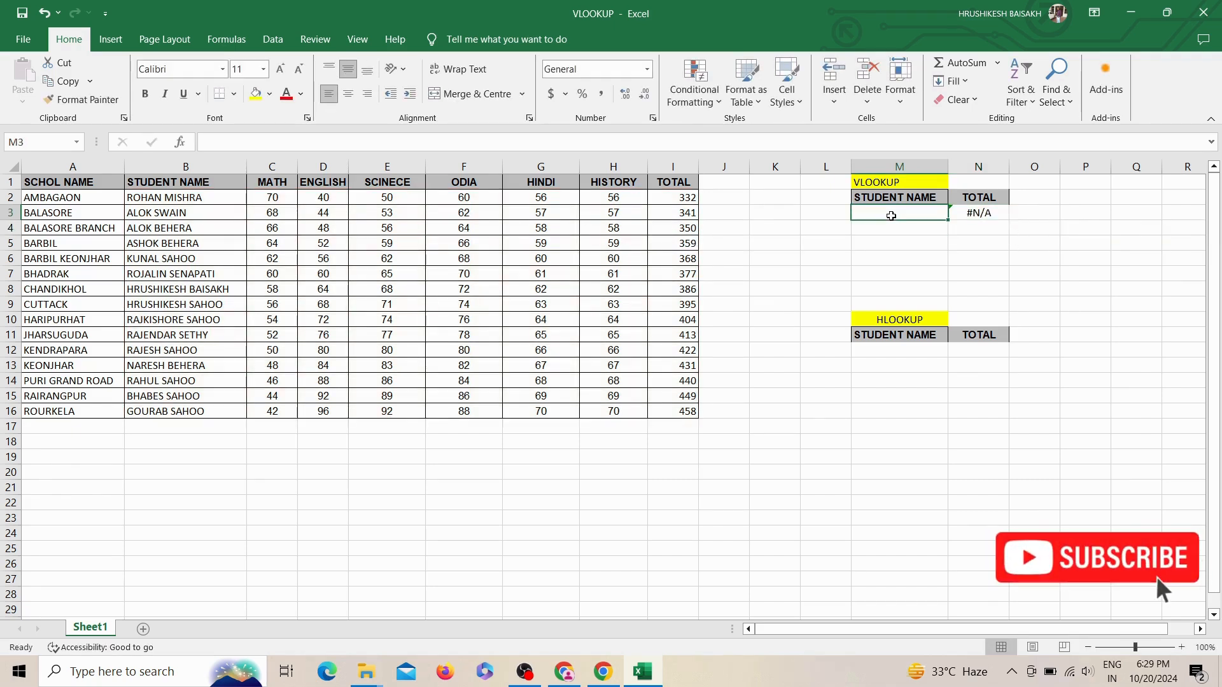
{"action": "left_click", "coordinate": [980, 218]}
{"action": "left_click", "coordinate": [892, 215]}
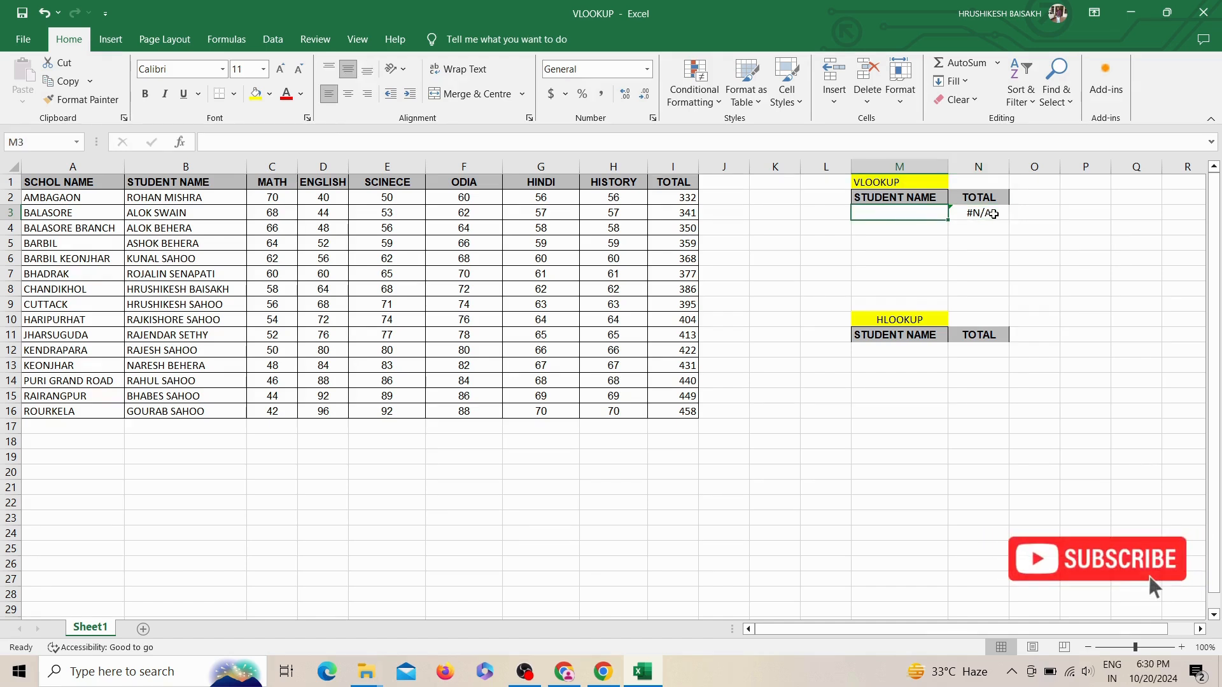
{"action": "left_click", "coordinate": [993, 215]}
Step: Test the VLOOKUP by copying the student name from B5 into M3, and clear M3 again
{"action": "left_click", "coordinate": [205, 246]}
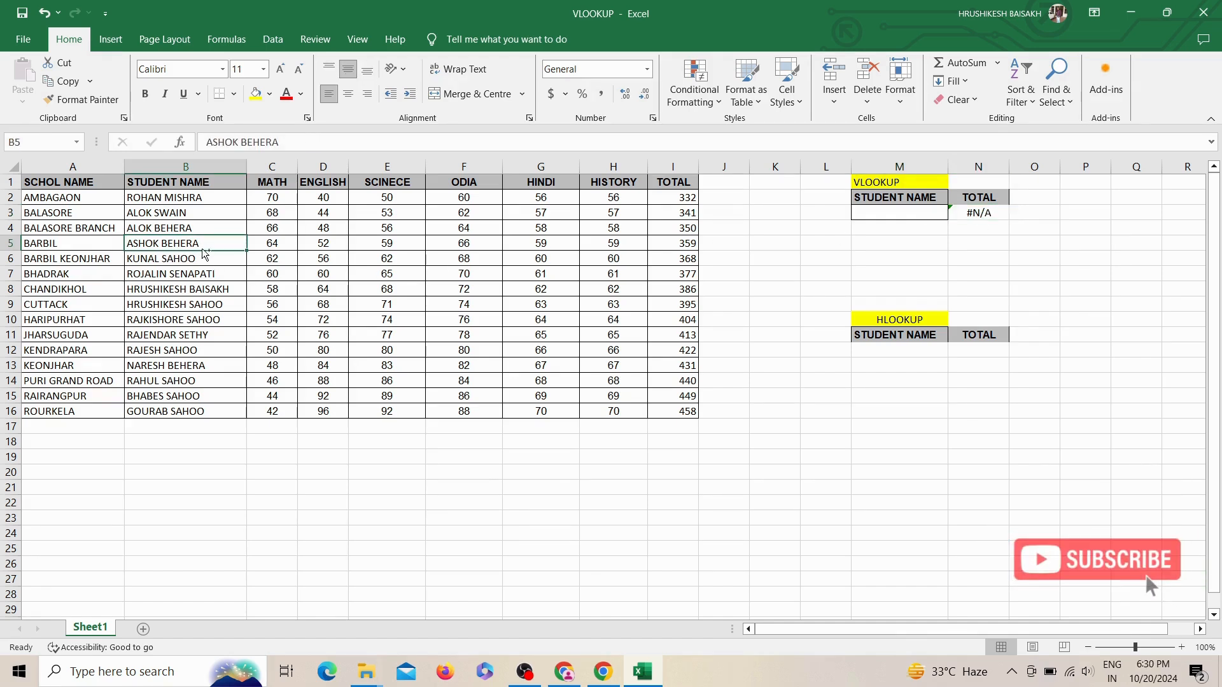
{"action": "key", "text": "ctrl+c"}
{"action": "left_click", "coordinate": [876, 218]}
{"action": "key", "text": "ctrl+v"}
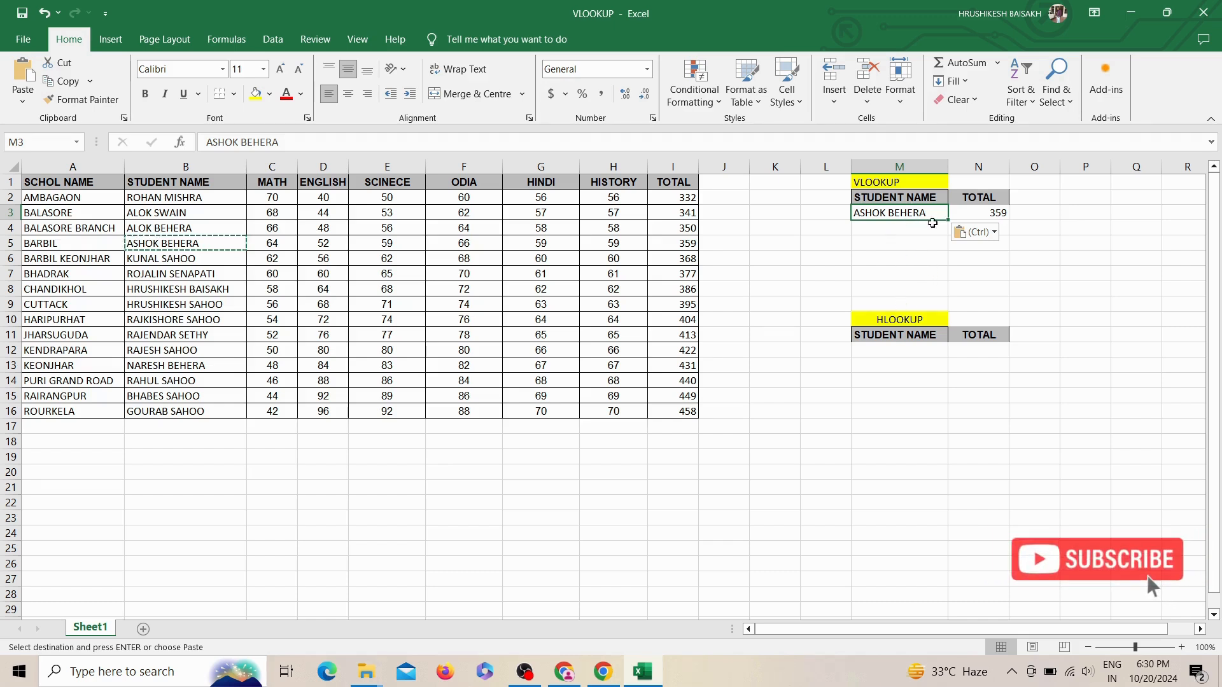
{"action": "key", "text": "Delete"}
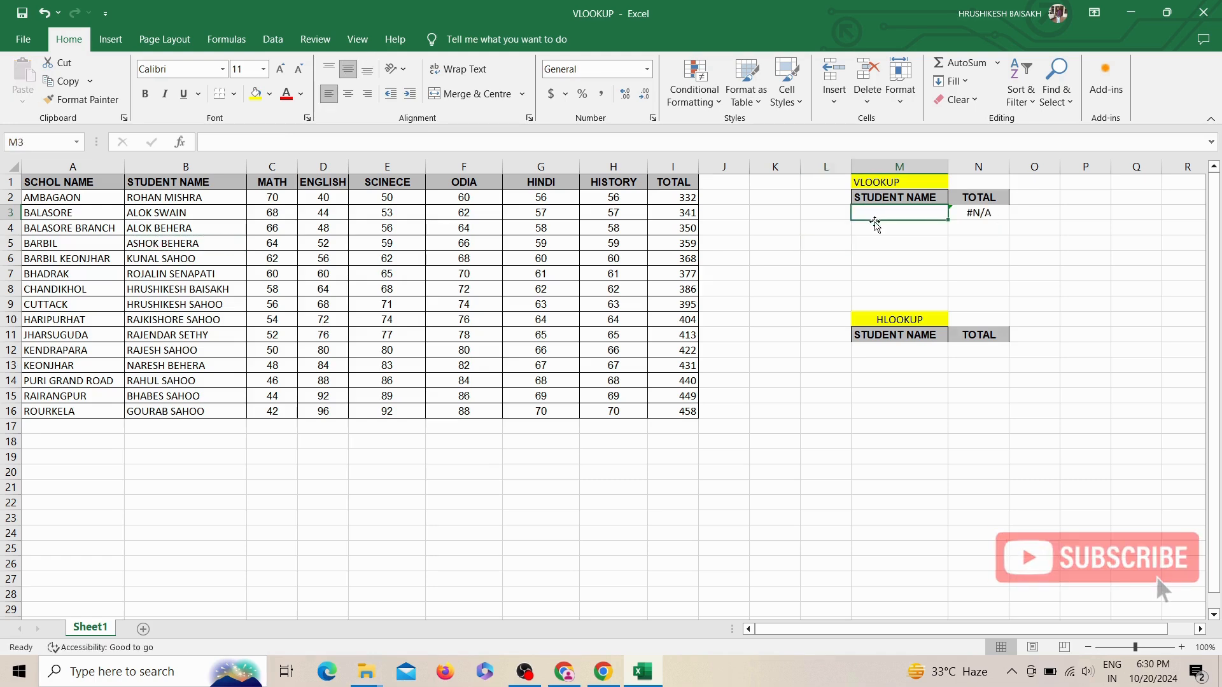
Step: Add a list data validation to cell M3 with the student names in =$B$2:$B$16 as its source
{"action": "left_click", "coordinate": [273, 38]}
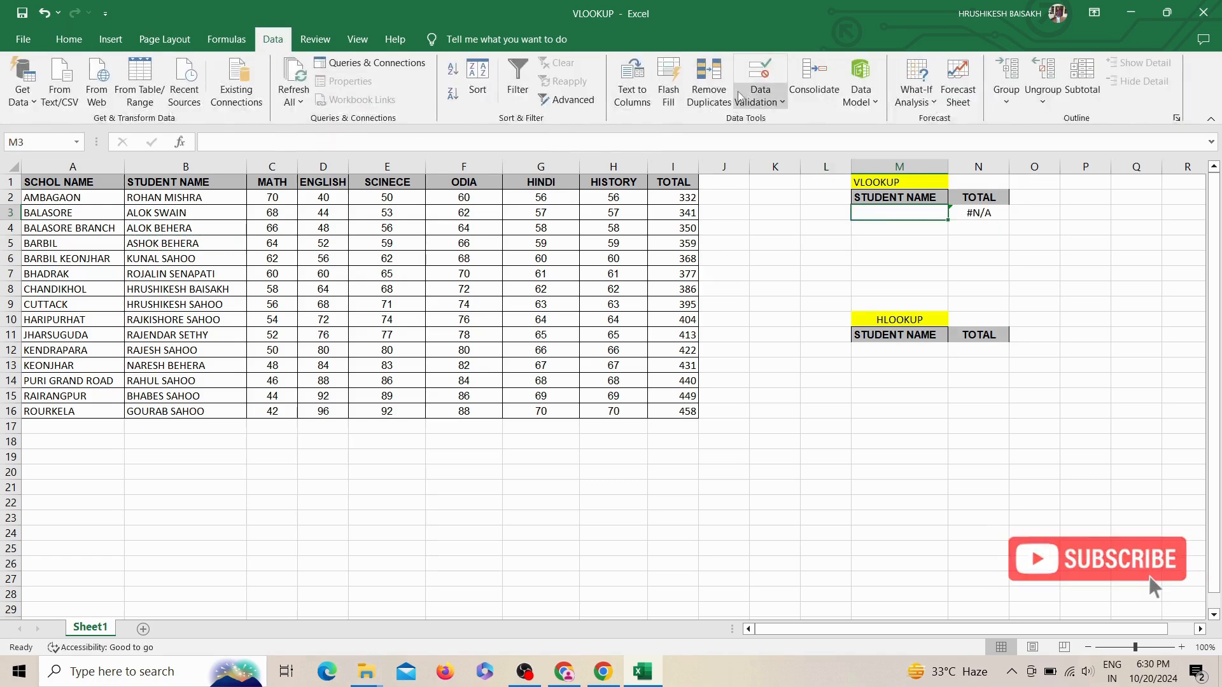
{"action": "left_click", "coordinate": [772, 97]}
{"action": "left_click", "coordinate": [794, 119]}
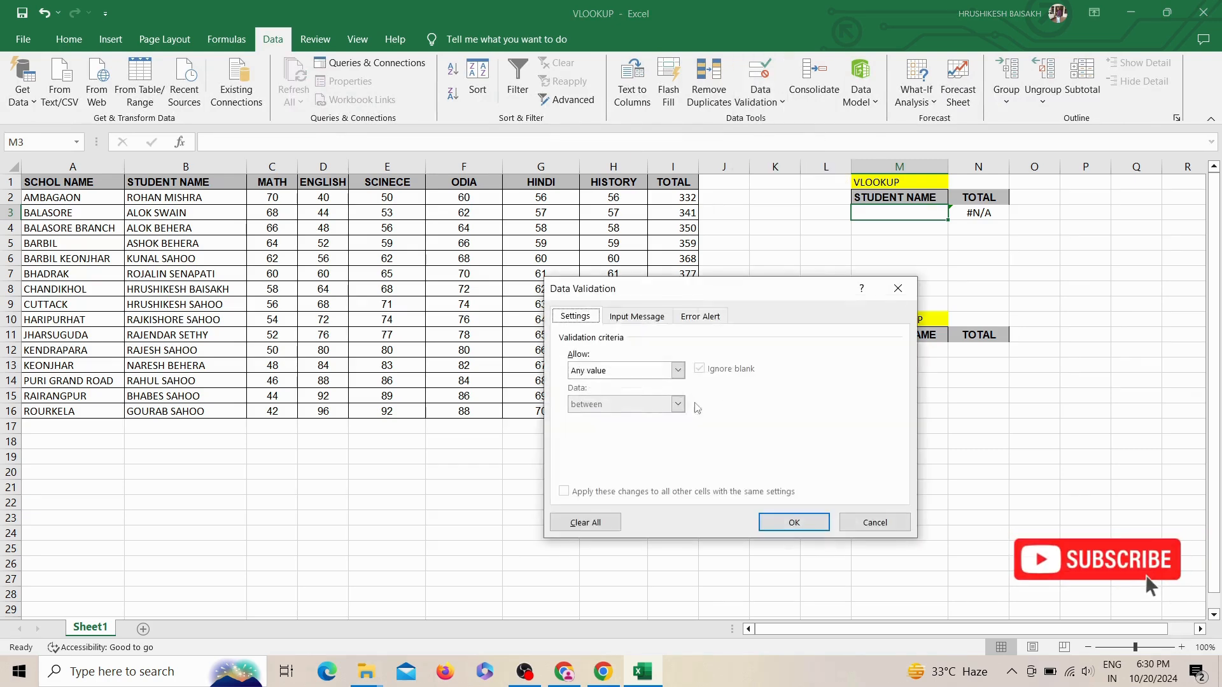
{"action": "left_click", "coordinate": [668, 372]}
{"action": "left_click", "coordinate": [620, 414]}
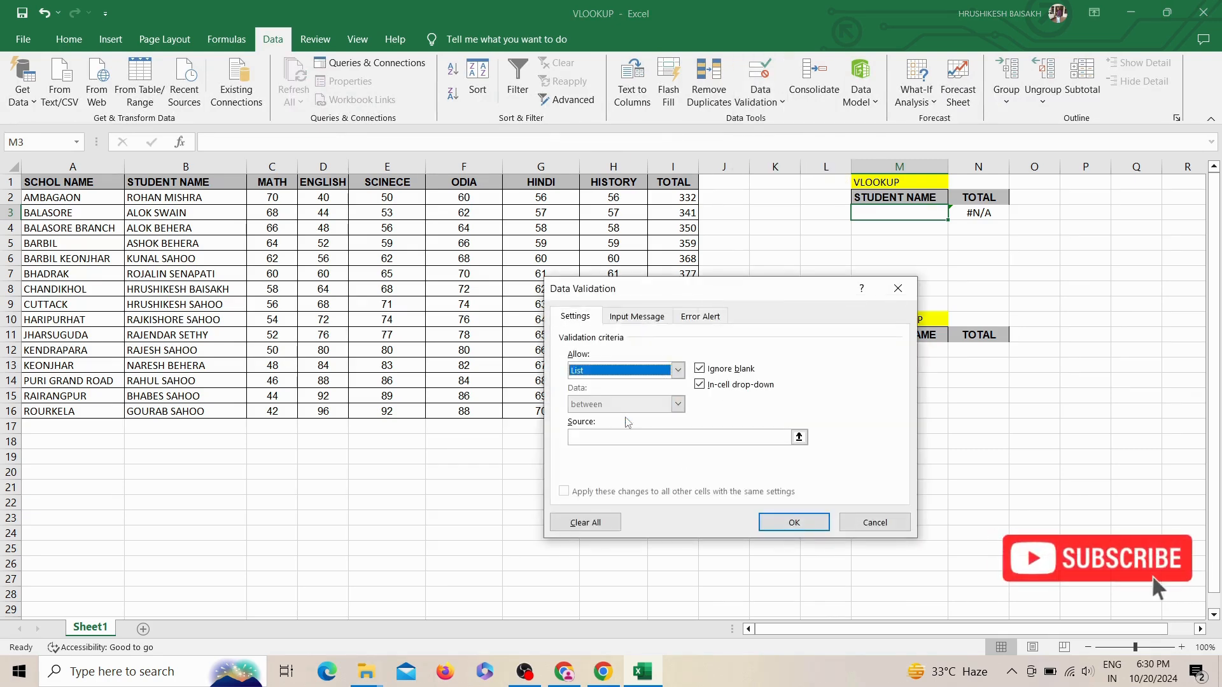
{"action": "left_click", "coordinate": [623, 437]}
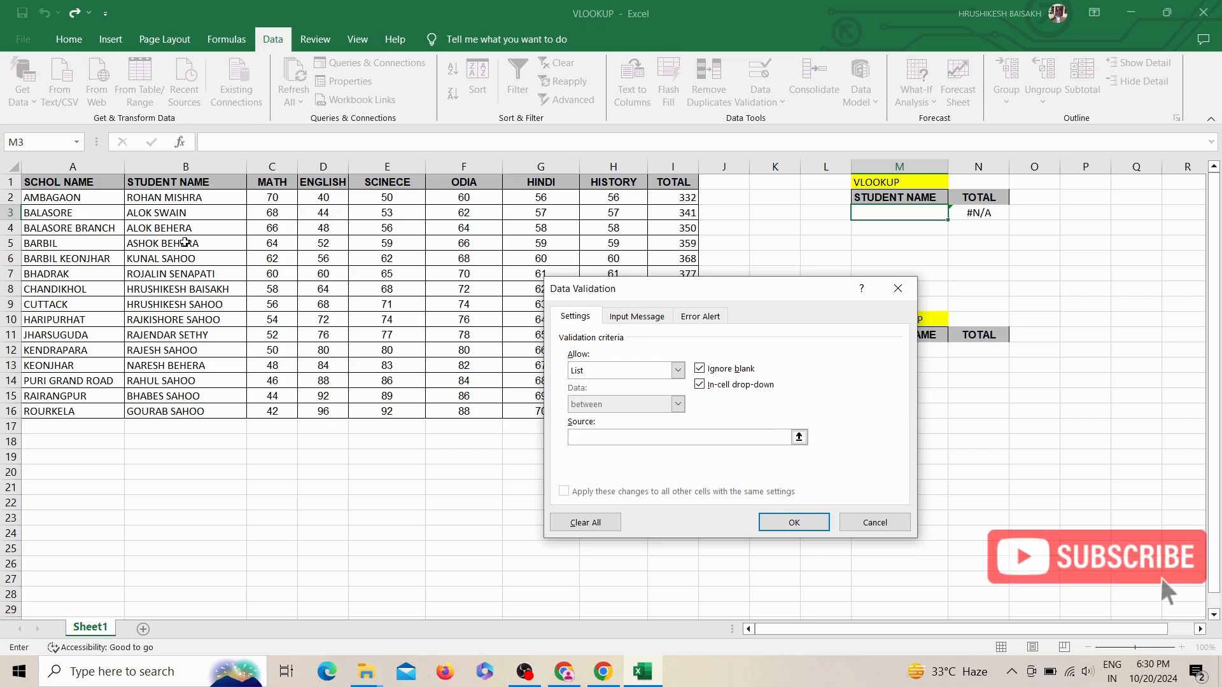
{"action": "left_click_drag", "start_coordinate": [179, 198], "coordinate": [176, 411]}
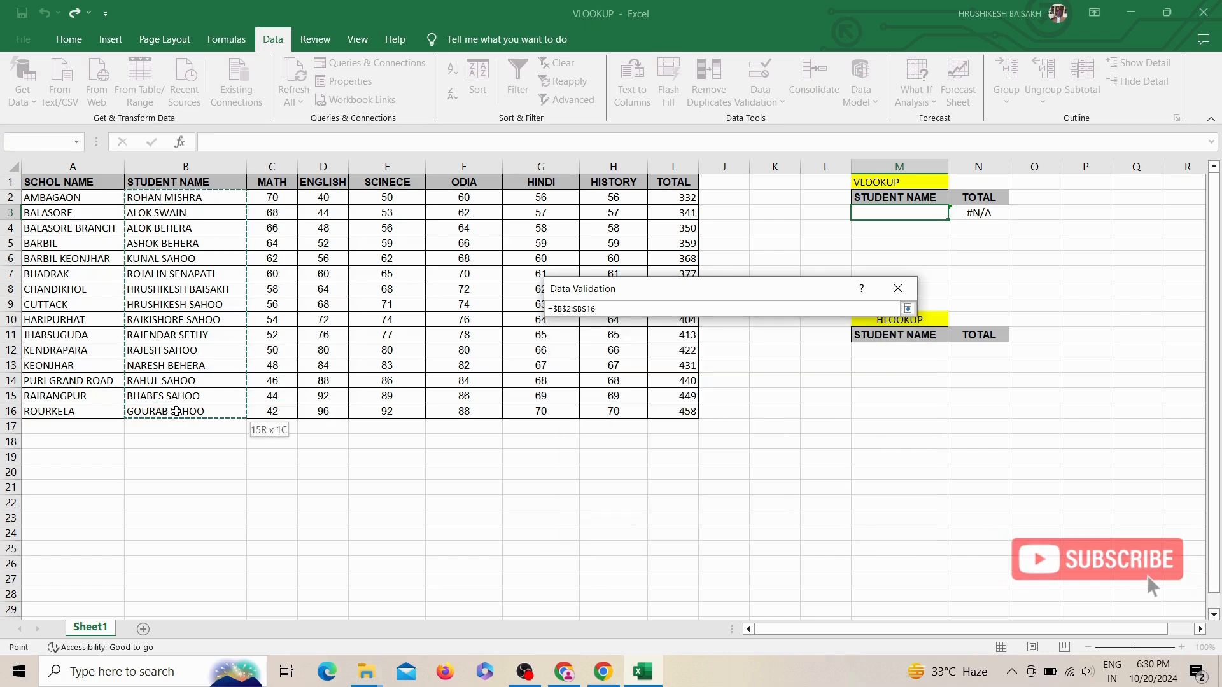
{"action": "left_click", "coordinate": [792, 526]}
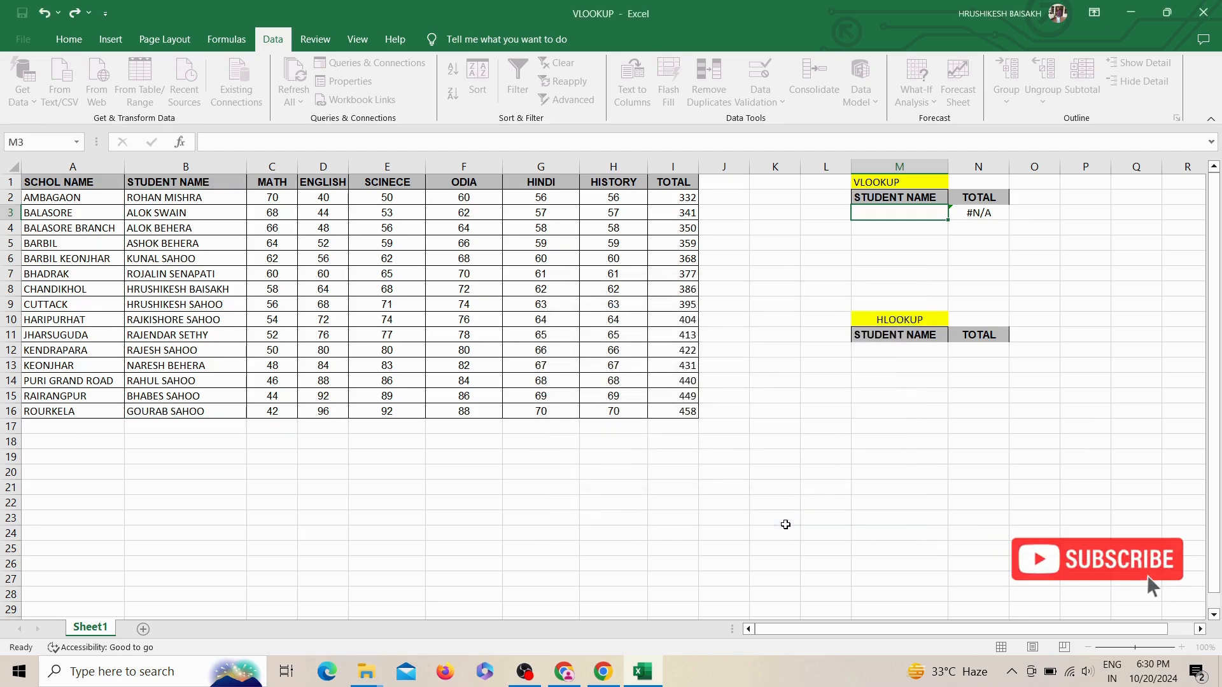
Step: Test the student list in M3 by choosing the student from row 4 and the one from row 10, and check the formula in N3
{"action": "left_click", "coordinate": [954, 212]}
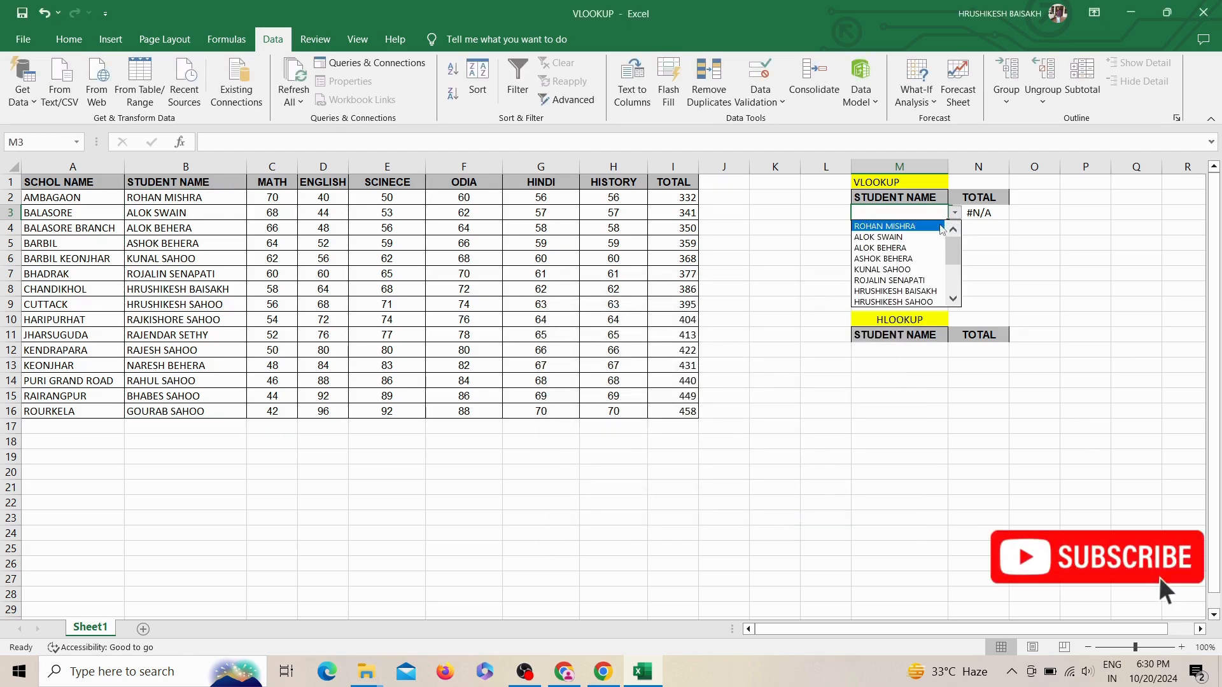
{"action": "left_click", "coordinate": [904, 247]}
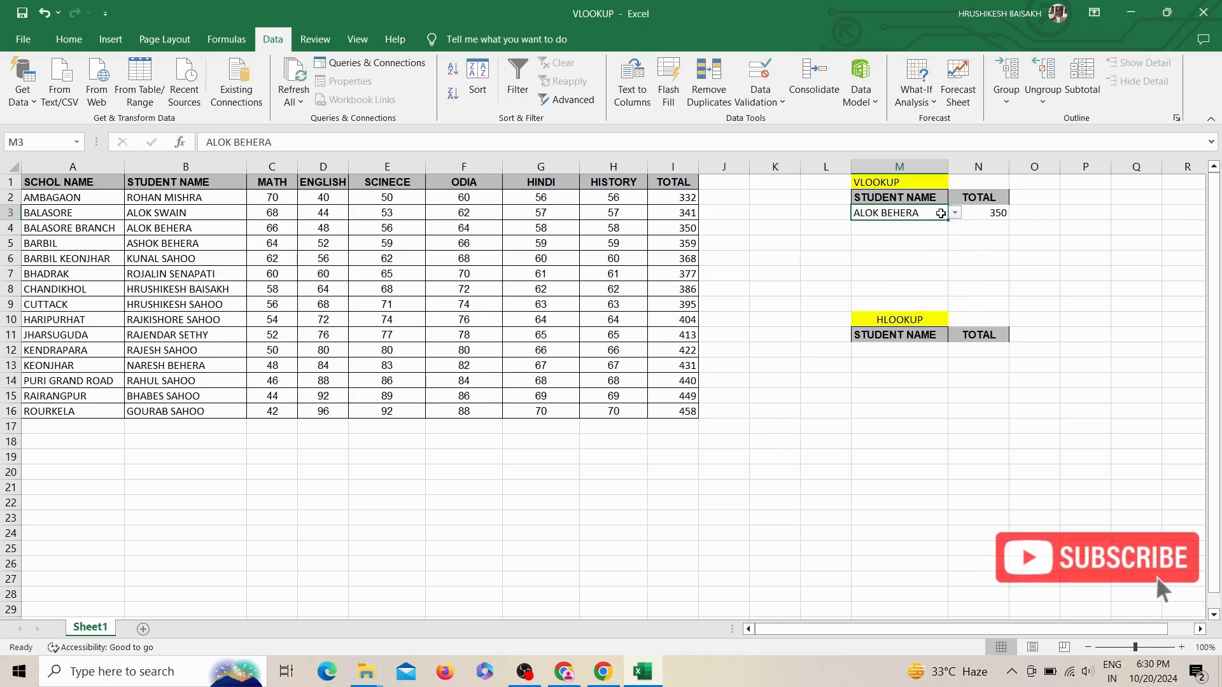
{"action": "left_click", "coordinate": [961, 215]}
{"action": "left_click", "coordinate": [897, 215]}
{"action": "left_click", "coordinate": [955, 212]}
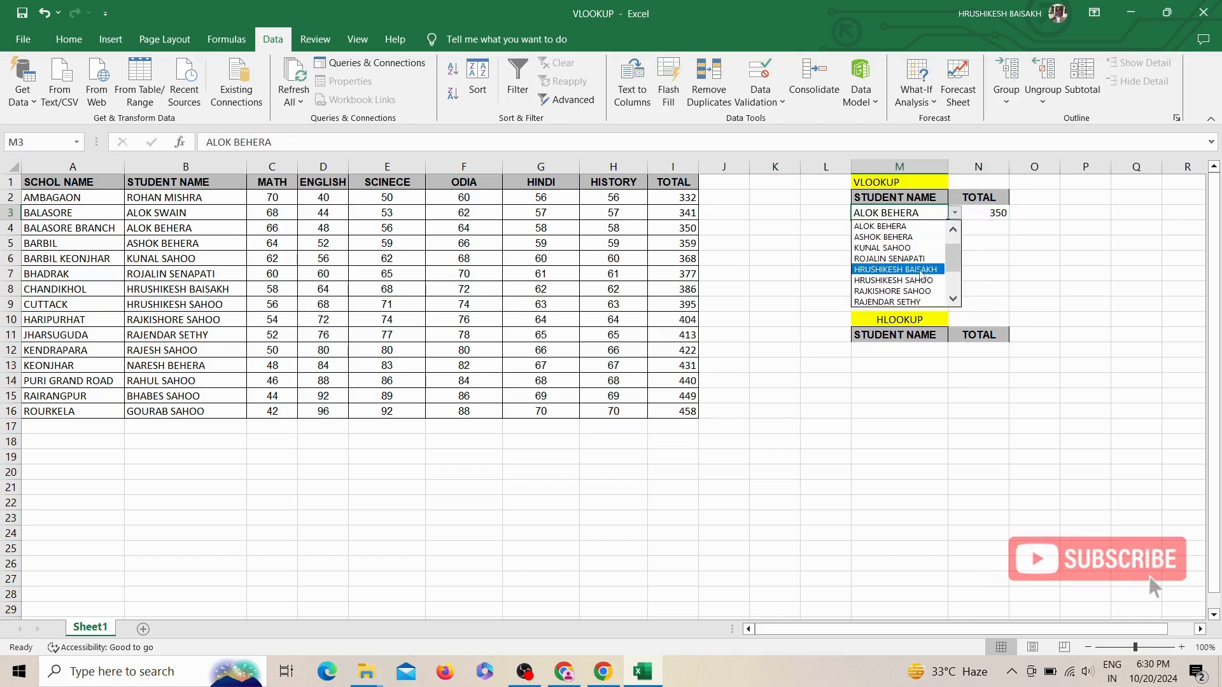
{"action": "left_click", "coordinate": [911, 291]}
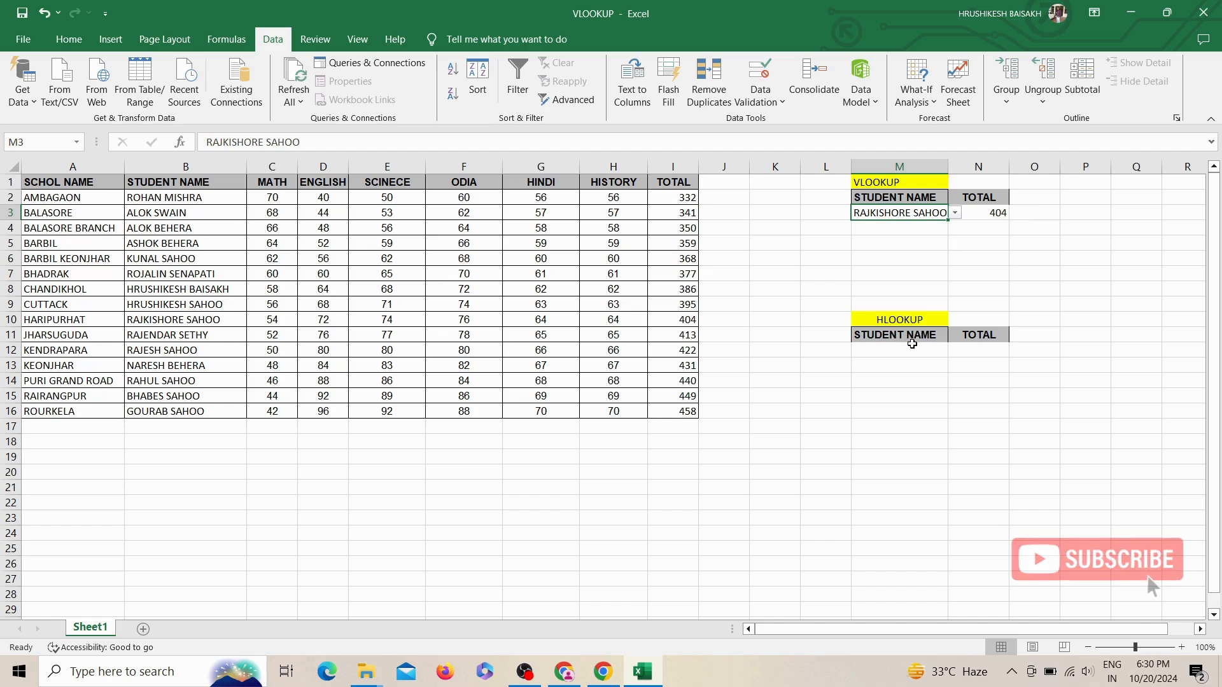
{"action": "left_click", "coordinate": [986, 211]}
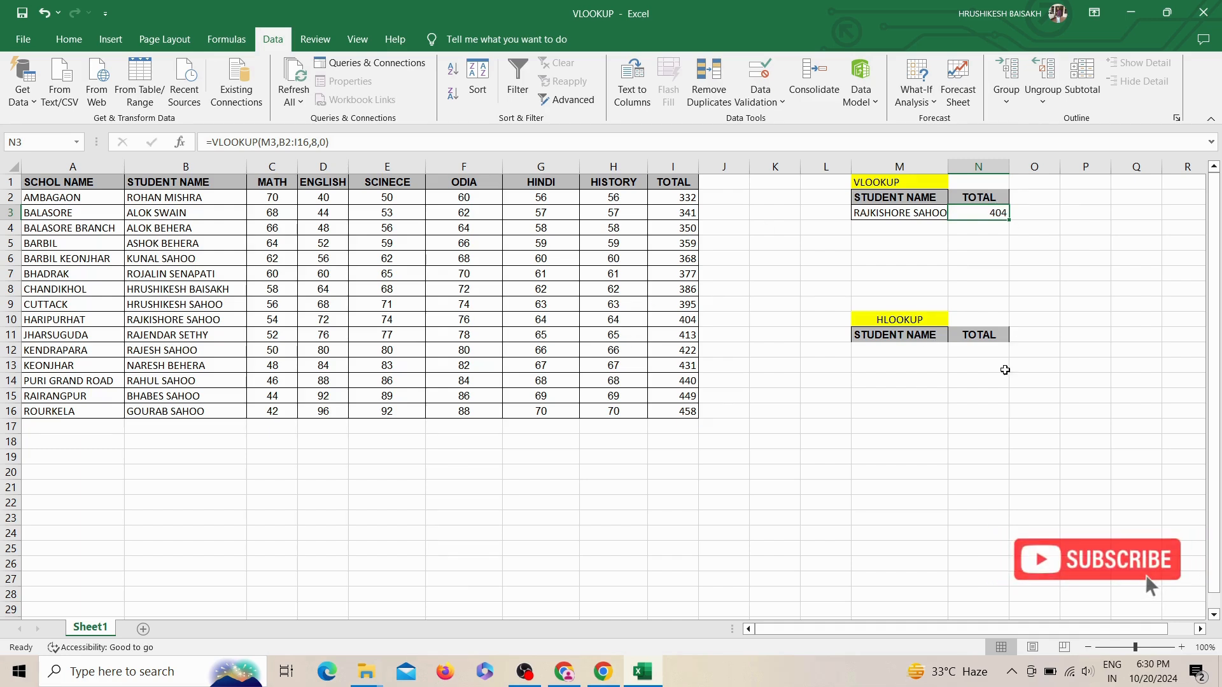
Step: Change the function in cell N12 to HLOOKUP so the formula reads =HLOOKUP(M12,A1:I16,11,0)
{"action": "left_click", "coordinate": [992, 353]}
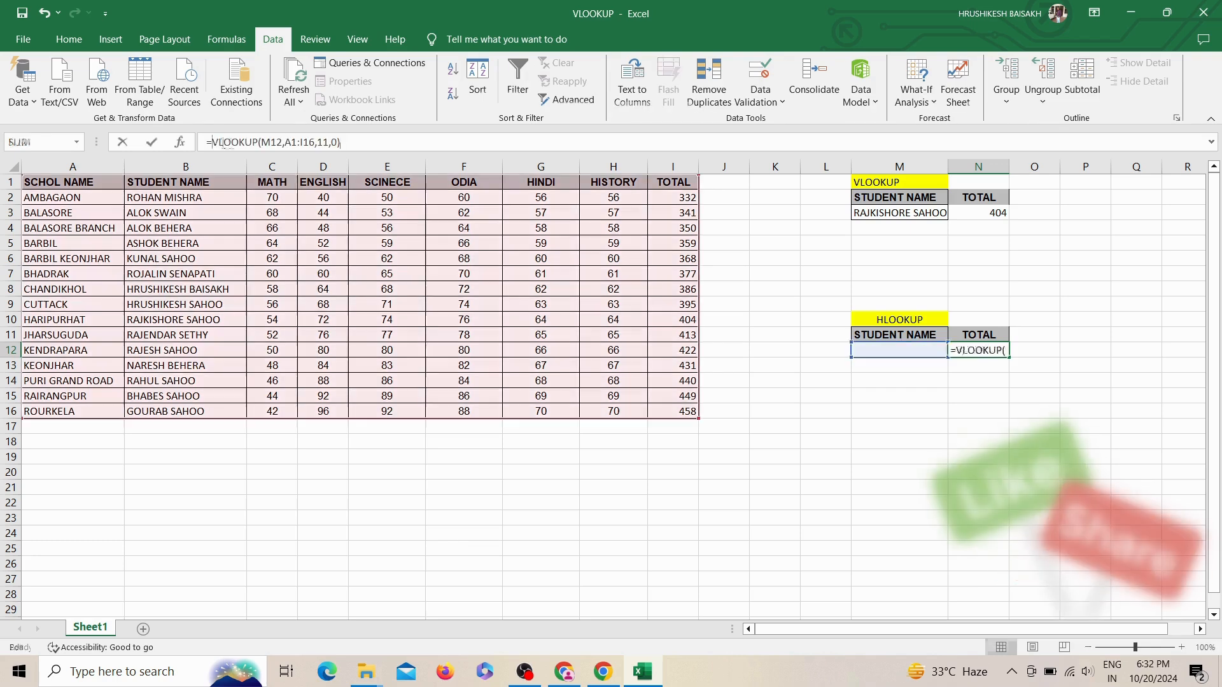
{"action": "type", "text": "H"}
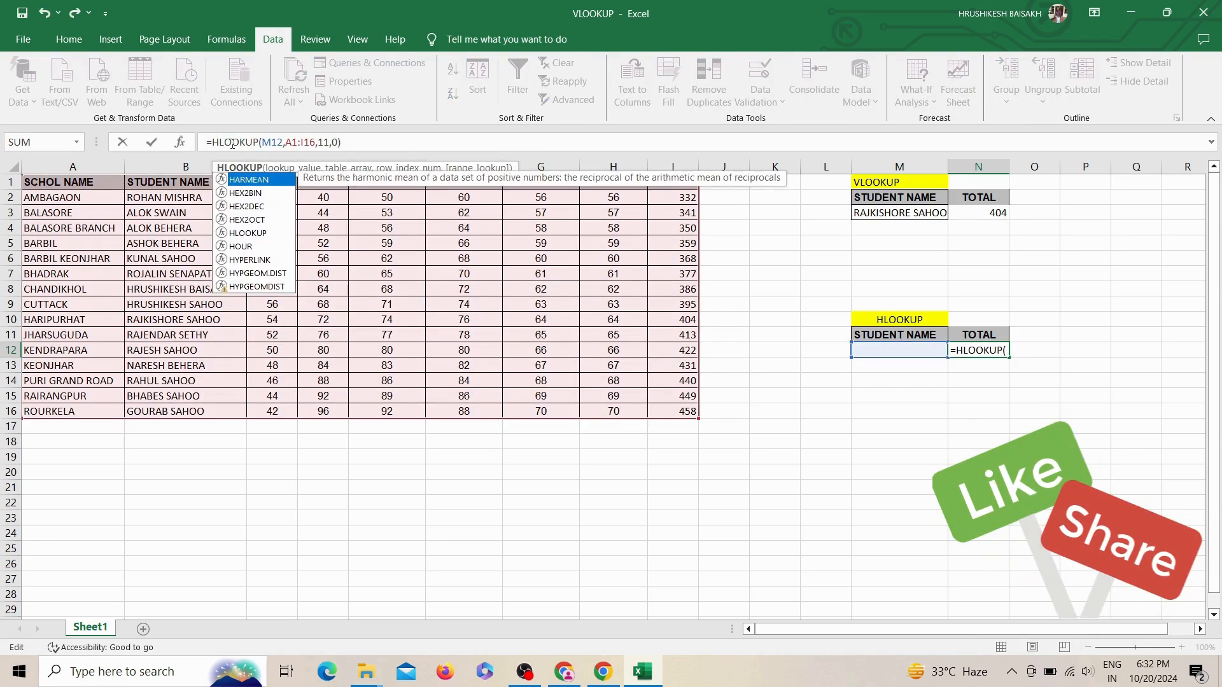
{"action": "key", "text": "Return"}
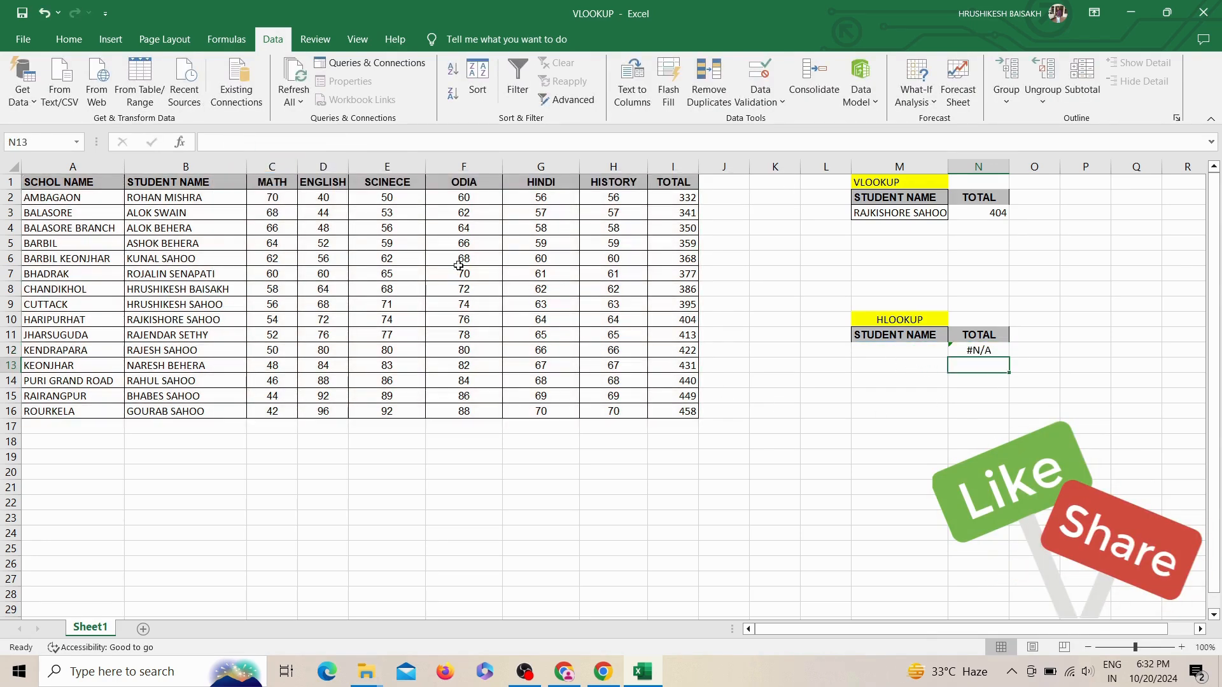
Step: Enter MATH in cell M12 as the lookup value for the HLOOKUP formula
{"action": "left_click", "coordinate": [920, 352]}
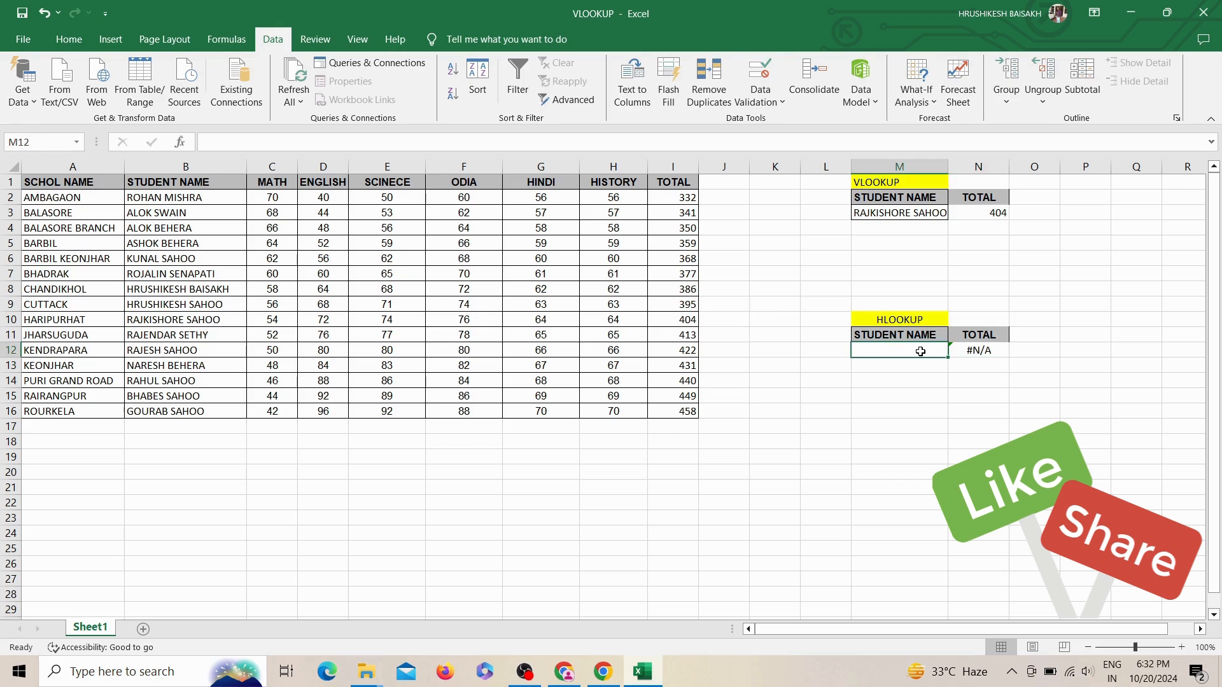
{"action": "type", "text": "MATH"}
{"action": "key", "text": "Return"}
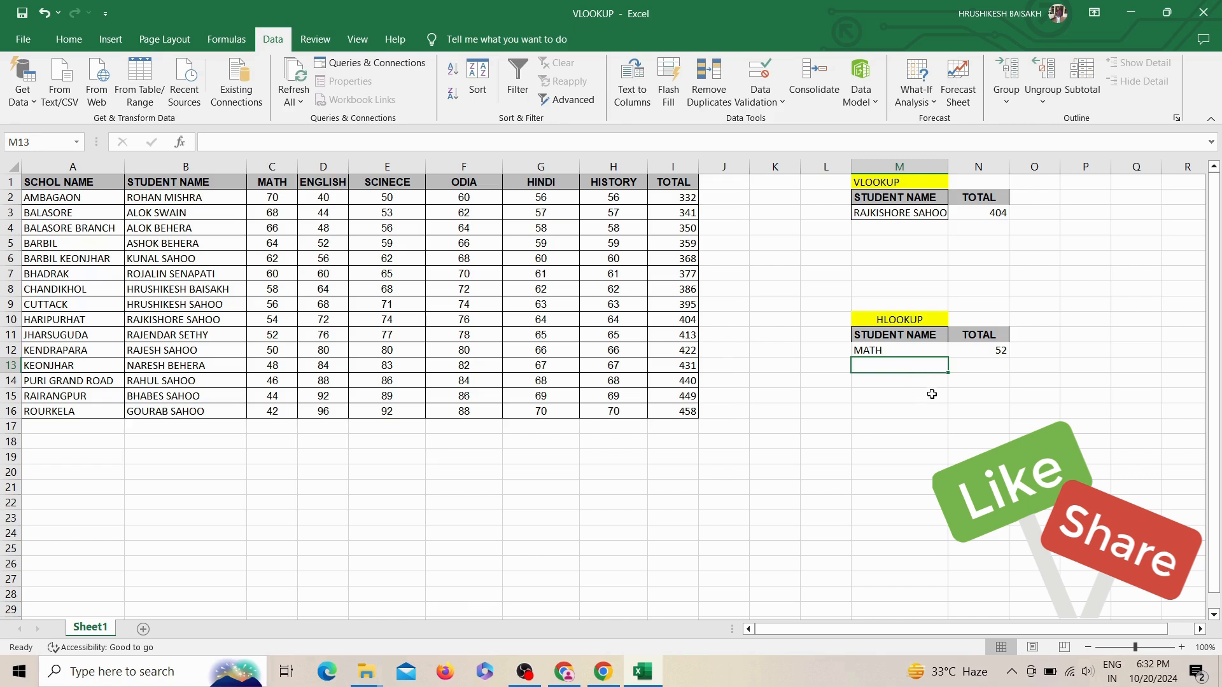
Step: Re-enter =HLOOKUP(M12,A1:I16,11,0) in cell N12 and check it against the MATH header and row 11
{"action": "left_click", "coordinate": [964, 349]}
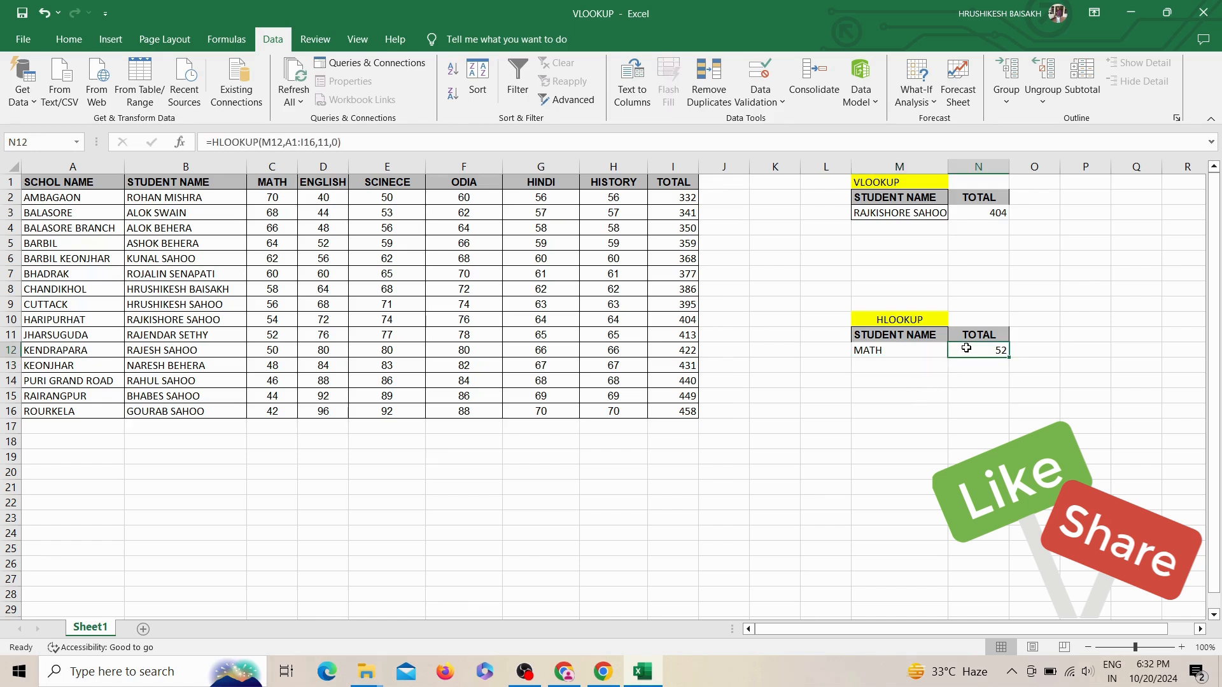
{"action": "type", "text": "="}
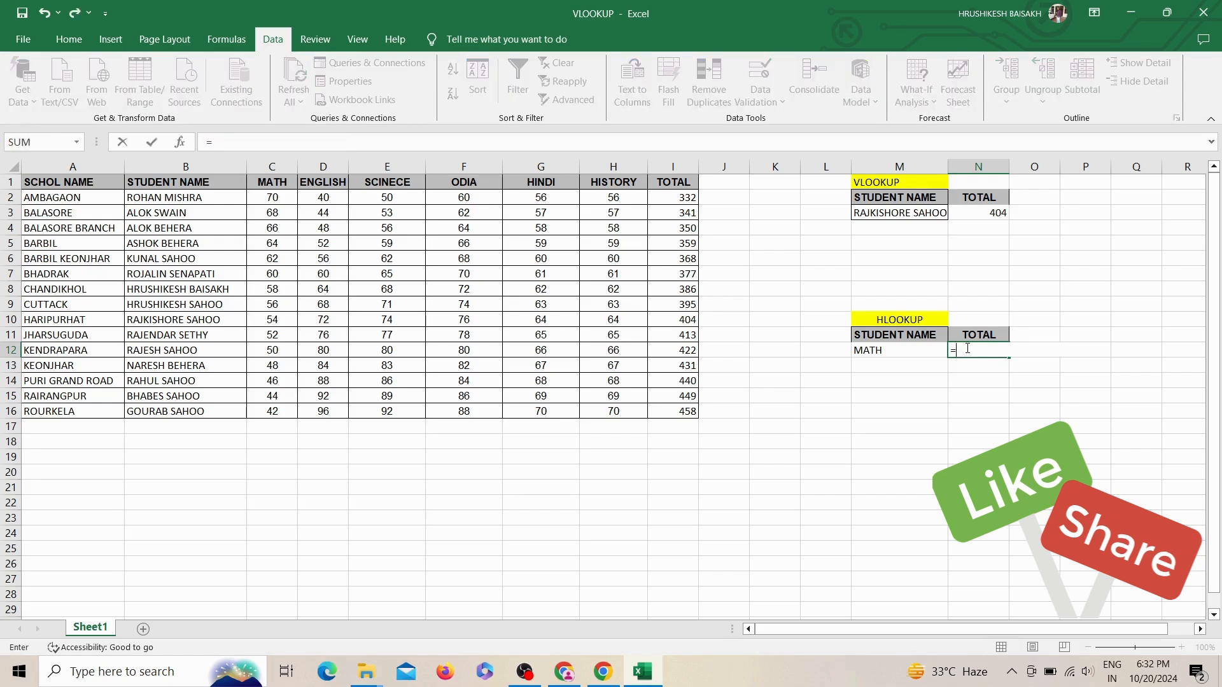
{"action": "type", "text": "HLOOKUP"}
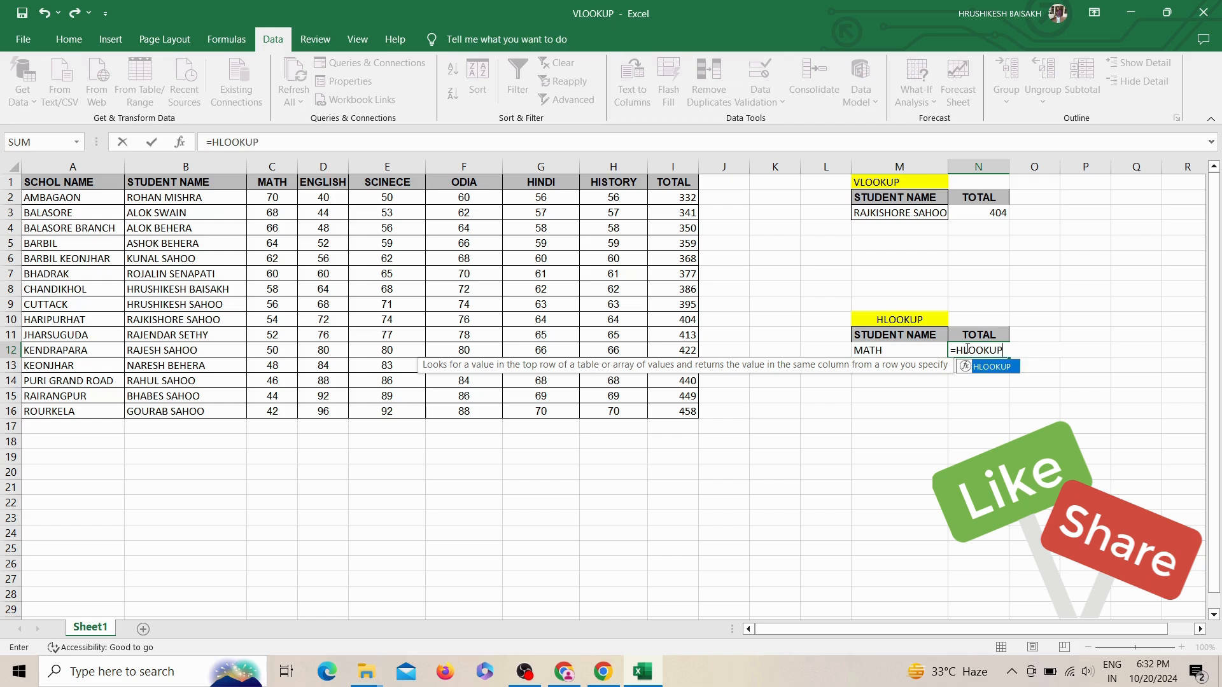
{"action": "type", "text": "("}
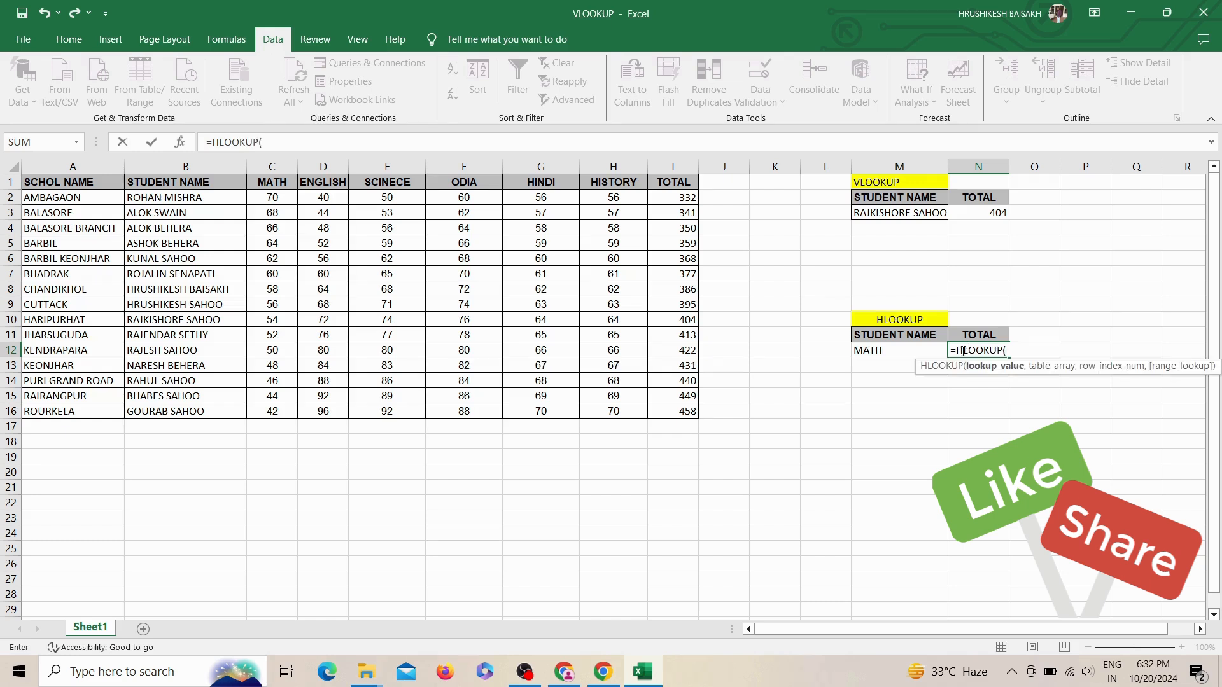
{"action": "left_click", "coordinate": [921, 350]}
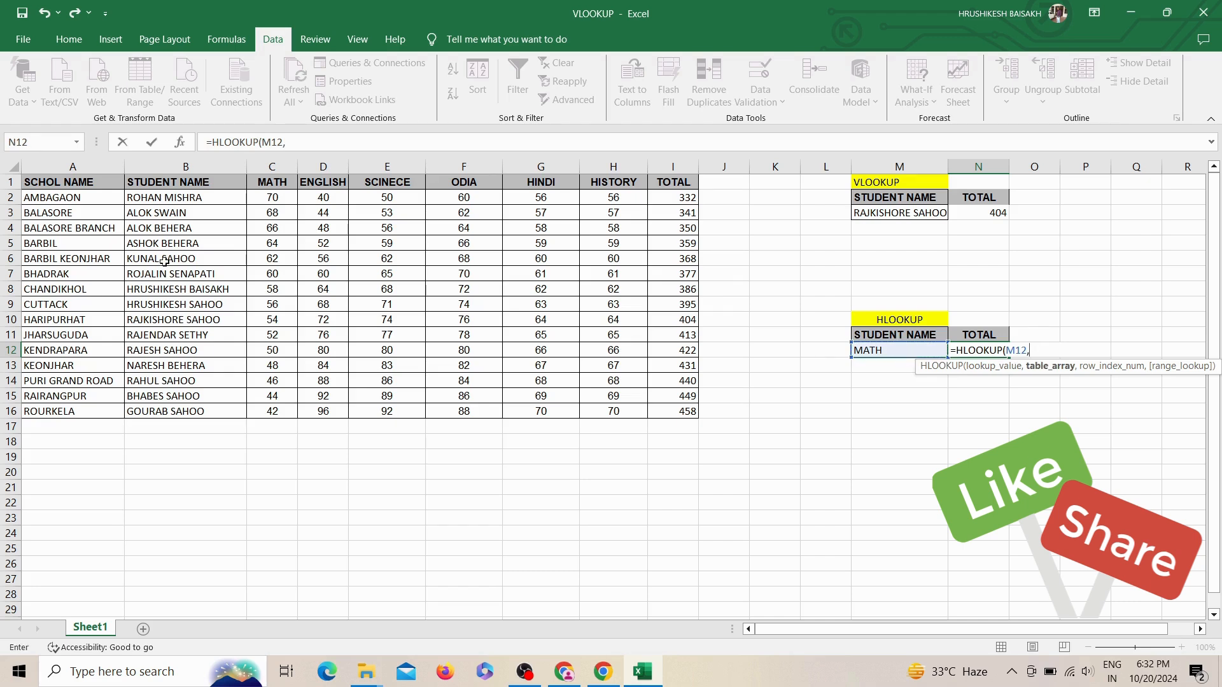
{"action": "left_click_drag", "start_coordinate": [119, 218], "coordinate": [670, 414]}
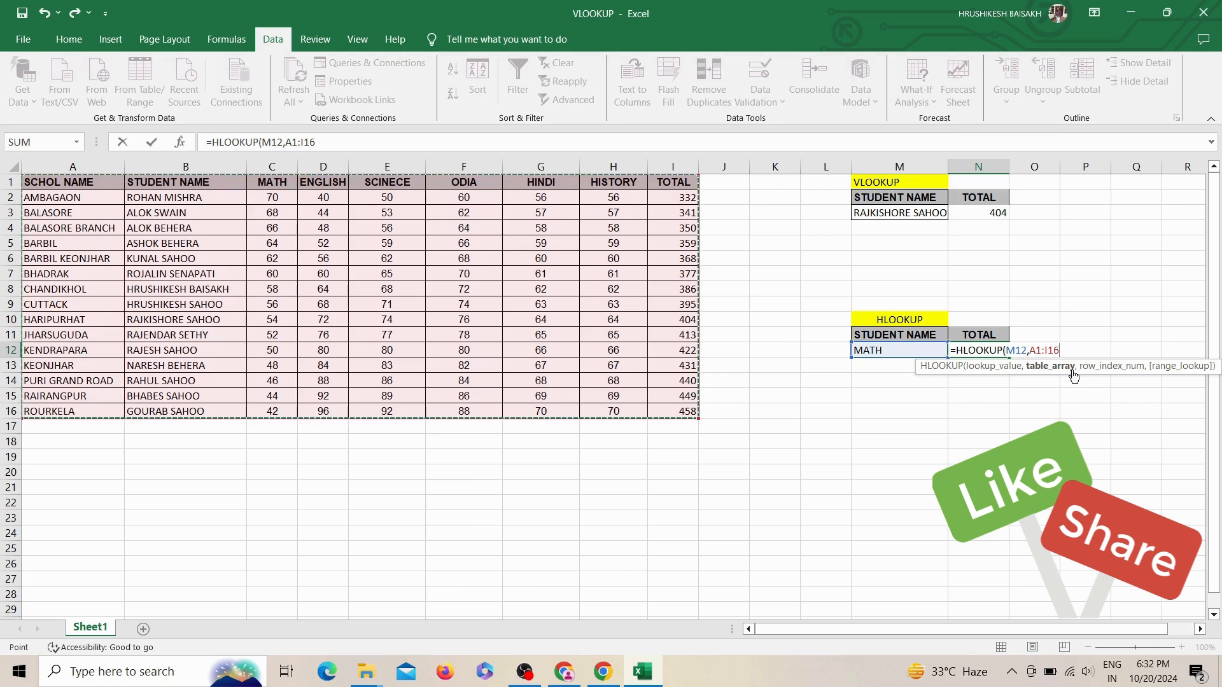
{"action": "type", "text": ",11"}
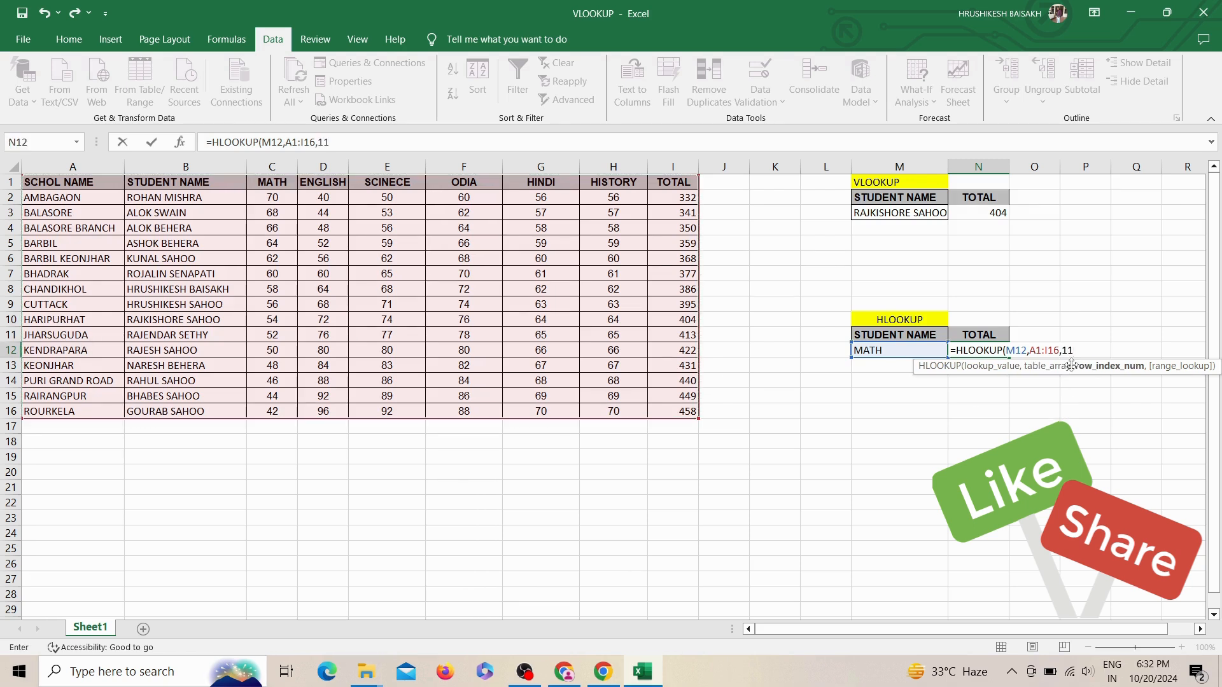
{"action": "type", "text": ",0"}
{"action": "key", "text": "Return"}
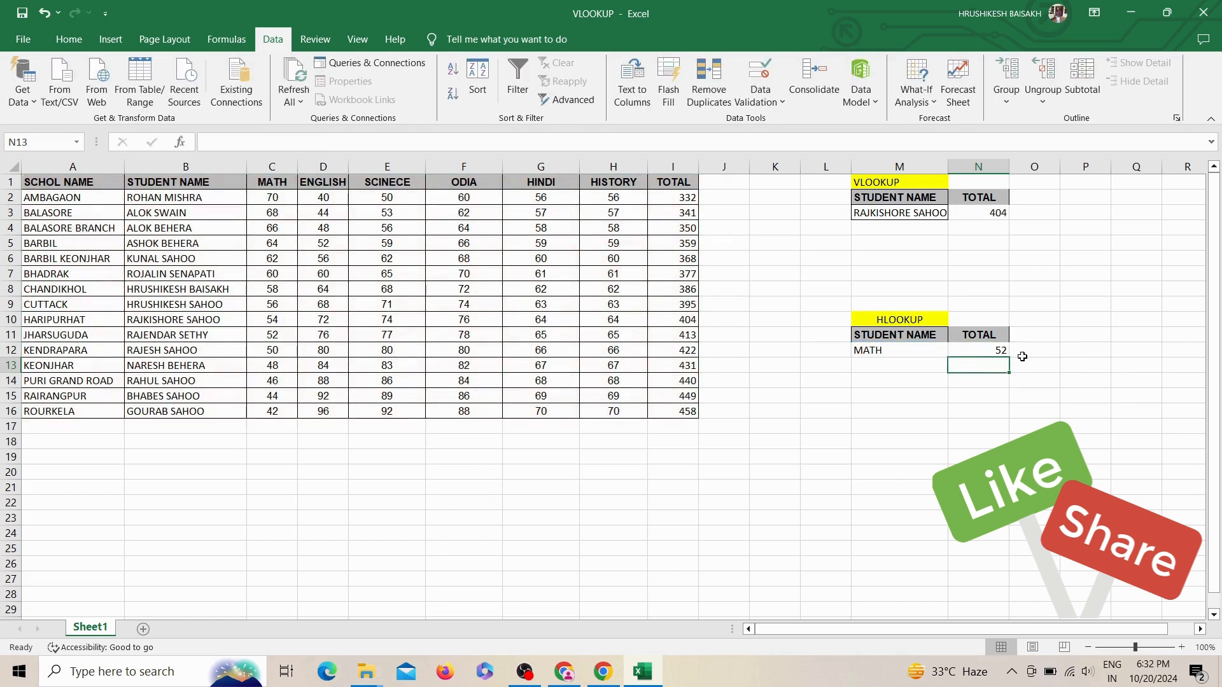
{"action": "left_click", "coordinate": [283, 180]}
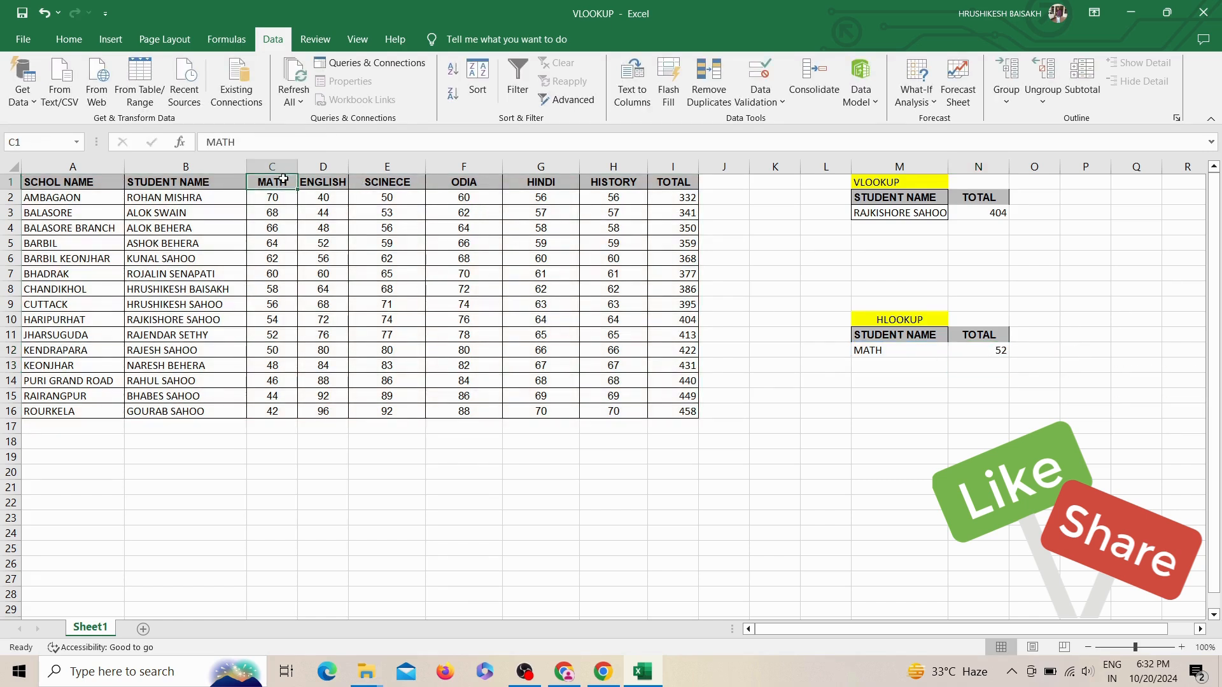
{"action": "left_click", "coordinate": [6, 335]}
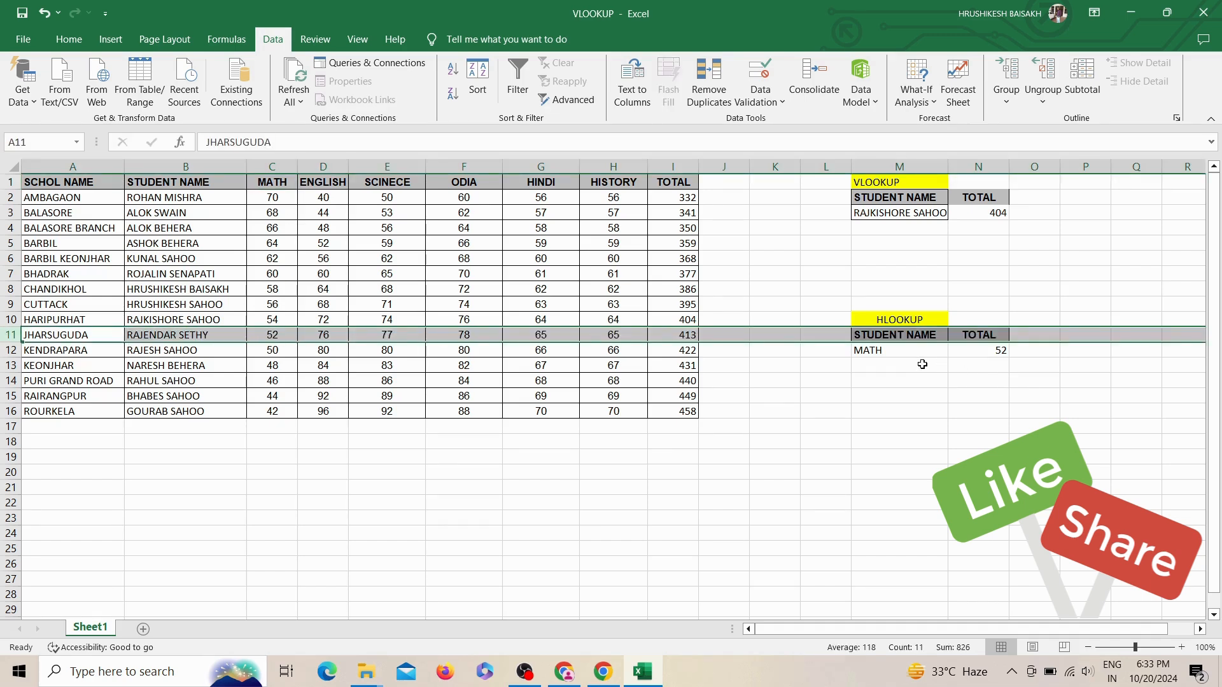
Step: Add a list data validation to cell M12 with the table headers in =$A$1:$I$1 as its source
{"action": "left_click", "coordinate": [898, 350]}
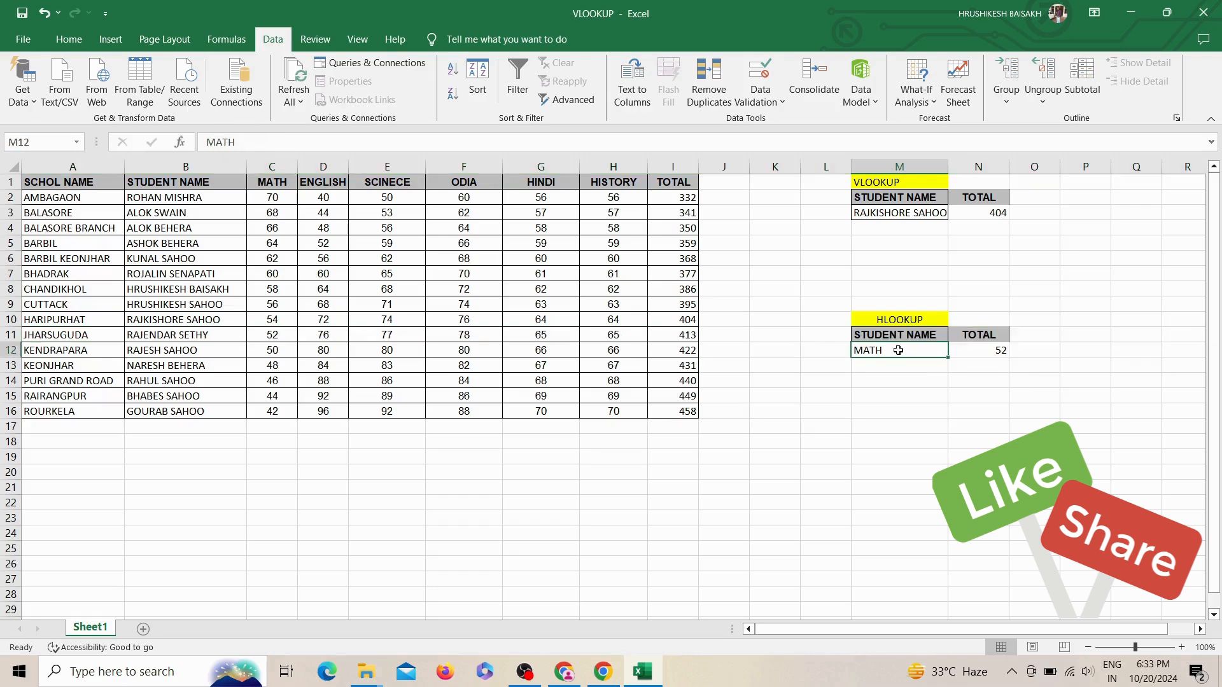
{"action": "left_click", "coordinate": [758, 97]}
{"action": "left_click", "coordinate": [789, 121]}
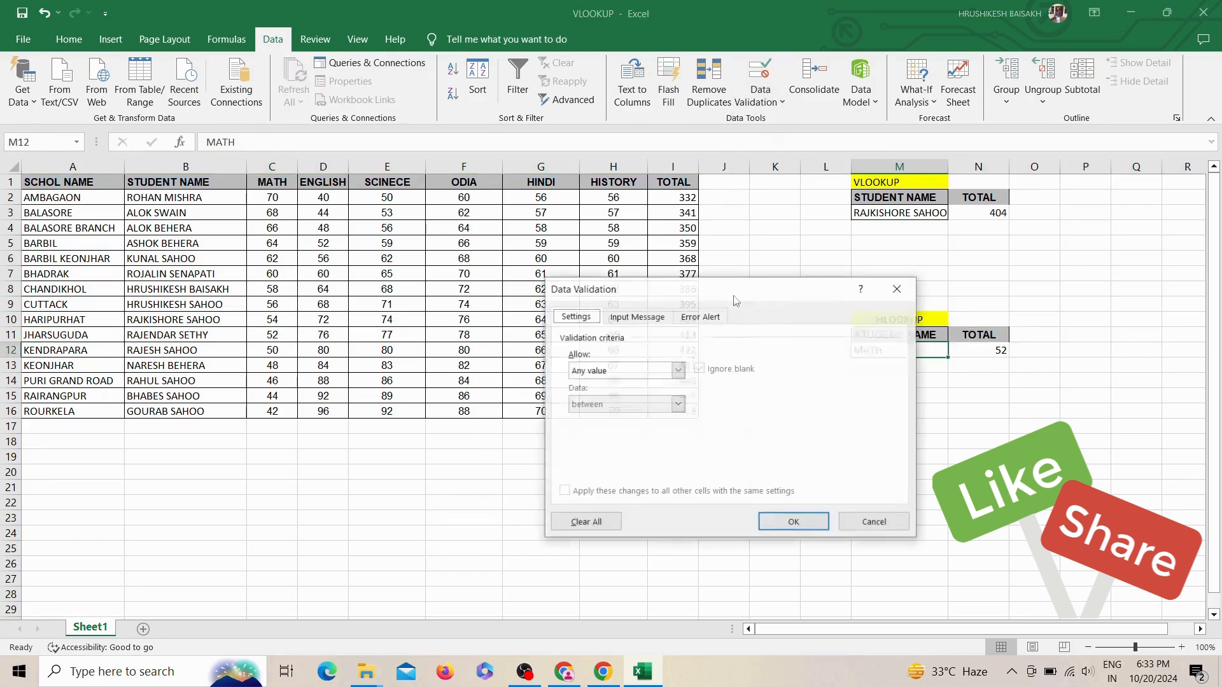
{"action": "left_click", "coordinate": [613, 376]}
{"action": "left_click", "coordinate": [589, 417]}
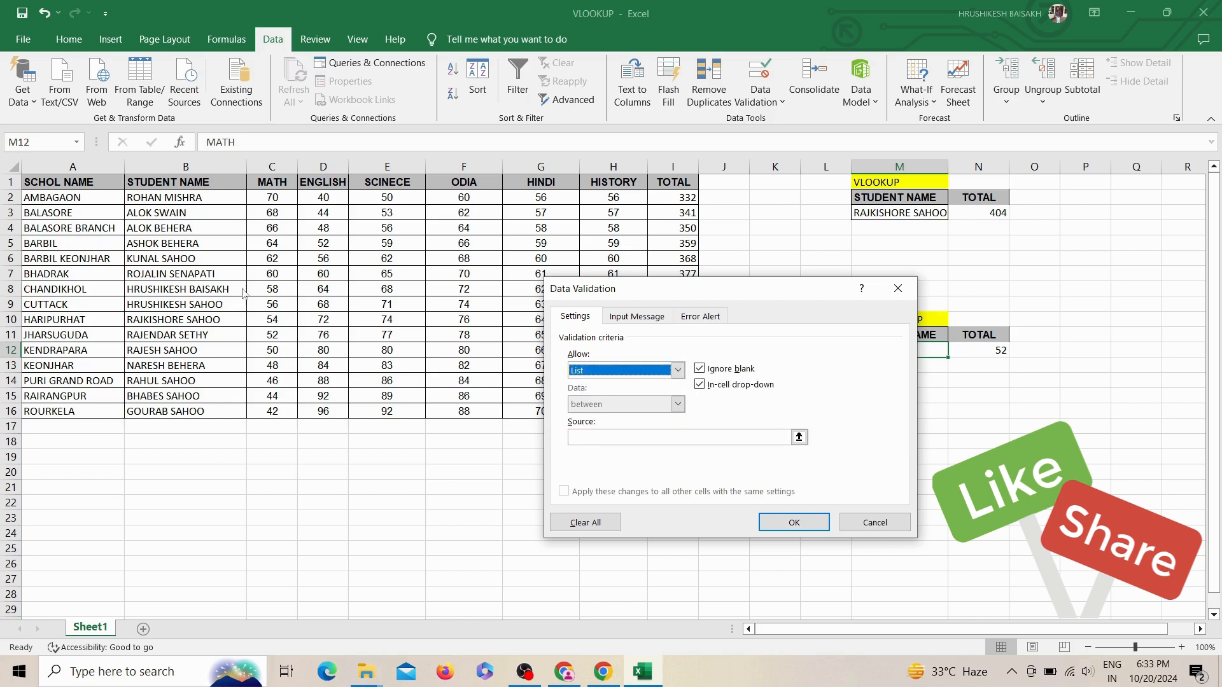
{"action": "left_click", "coordinate": [586, 440]}
{"action": "left_click_drag", "start_coordinate": [83, 182], "coordinate": [653, 180]}
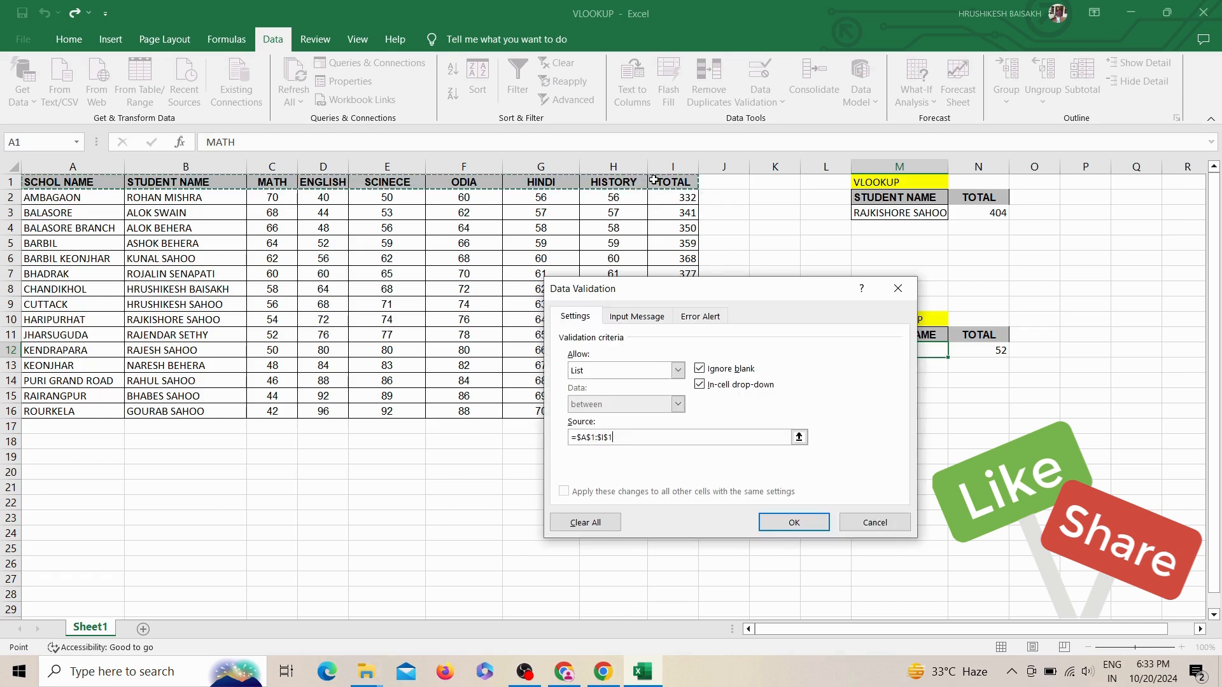
{"action": "left_click", "coordinate": [817, 526]}
Step: Choose STUDENT NAME from the drop-down list in M12 and compare the HLOOKUP result with row 11 of the table
{"action": "left_click", "coordinate": [955, 351]}
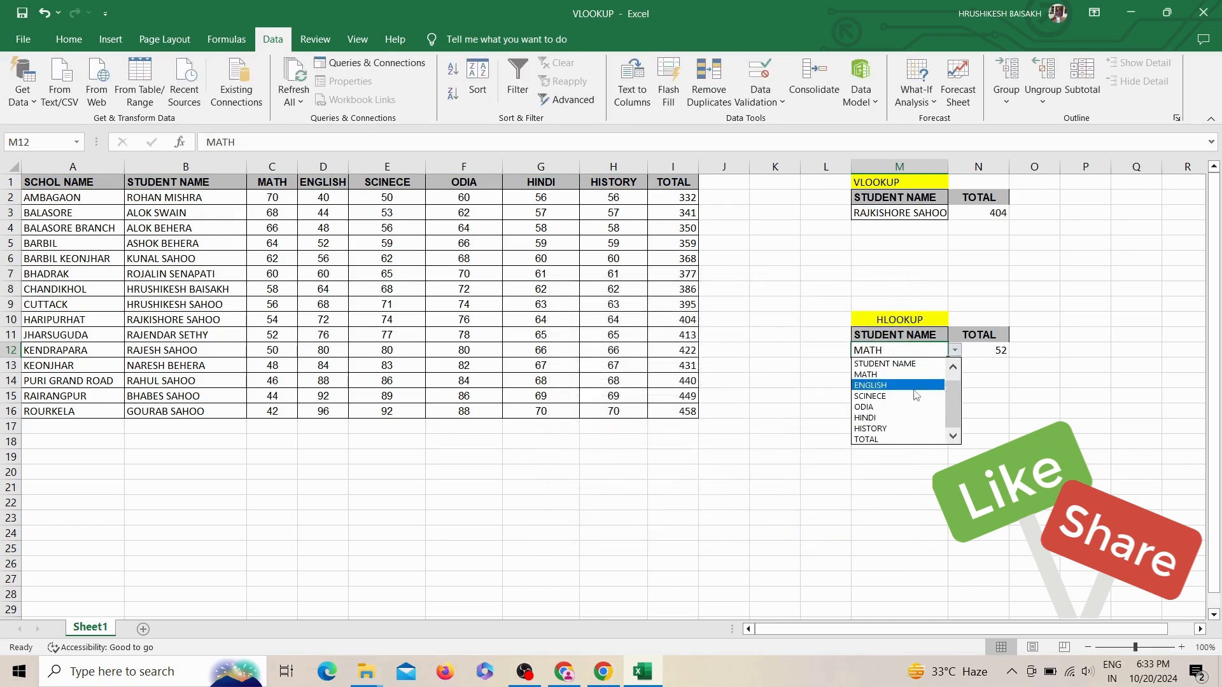
{"action": "left_click", "coordinate": [885, 364]}
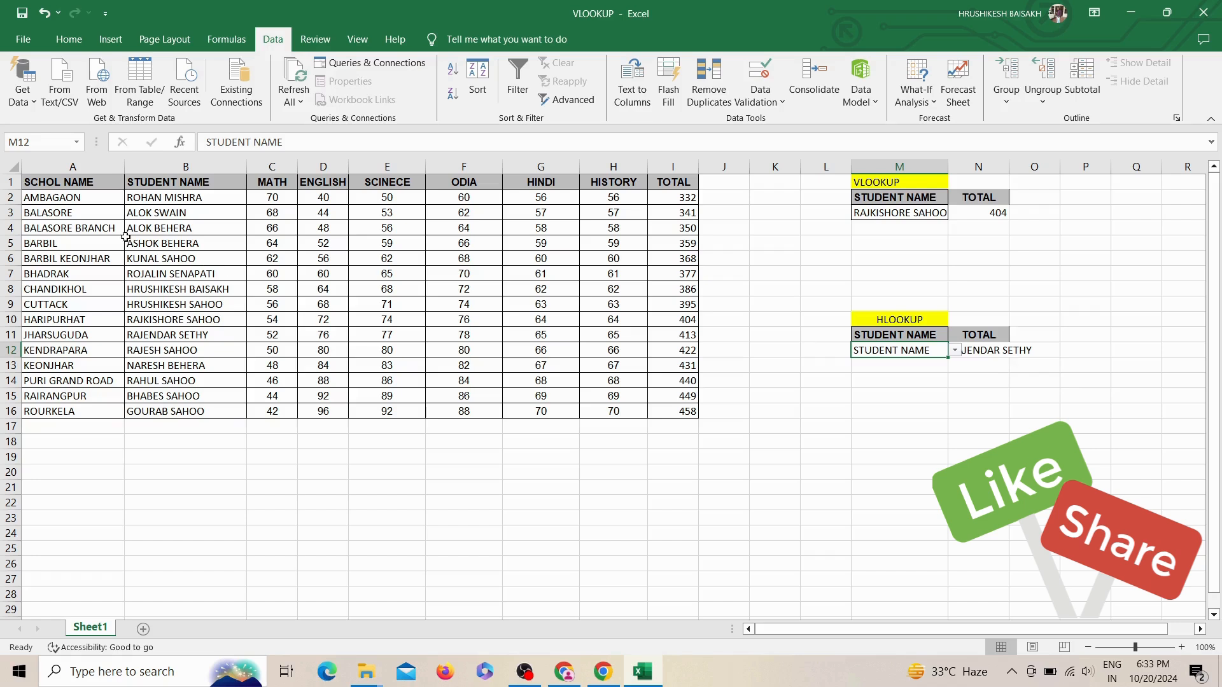
{"action": "left_click", "coordinate": [3, 334]}
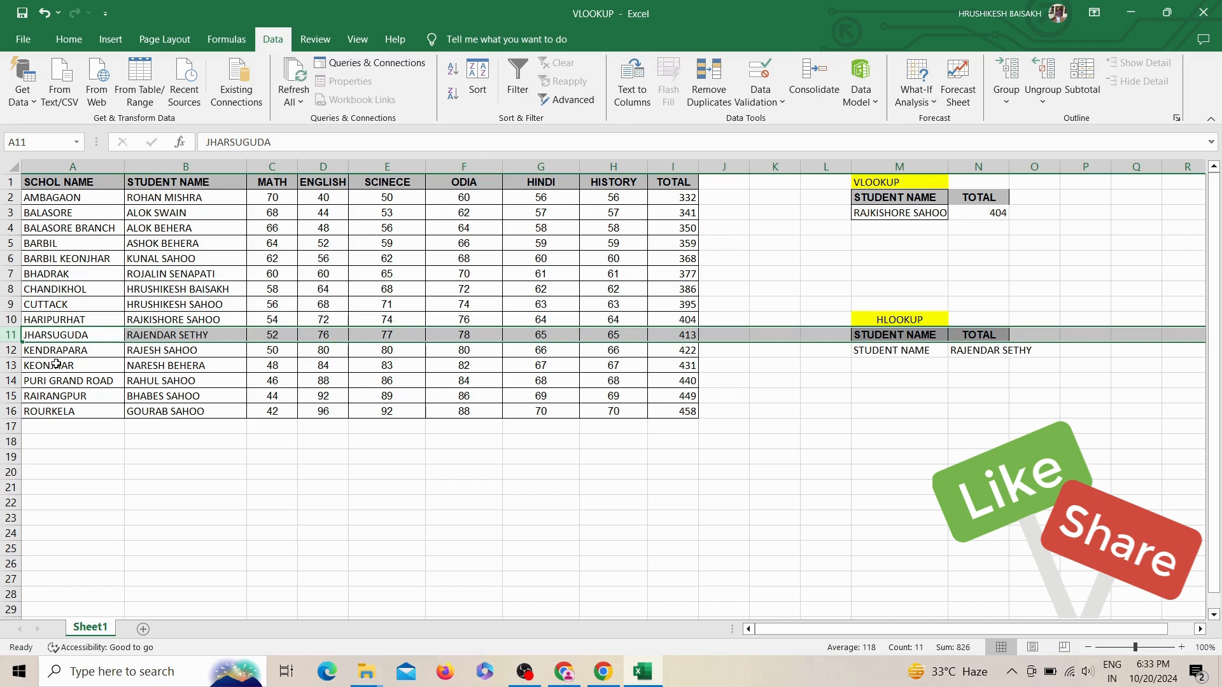
{"action": "left_click", "coordinate": [112, 338]}
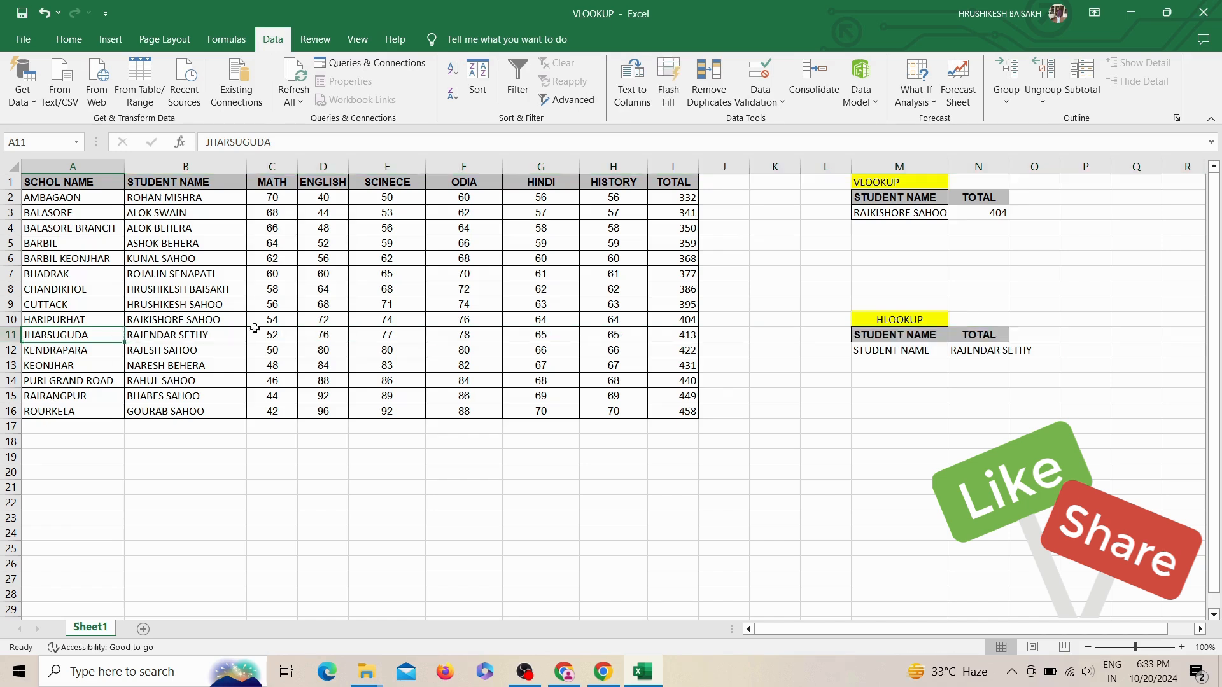
{"action": "left_click", "coordinate": [919, 213]}
{"action": "left_click", "coordinate": [988, 212]}
{"action": "left_click", "coordinate": [932, 348]}
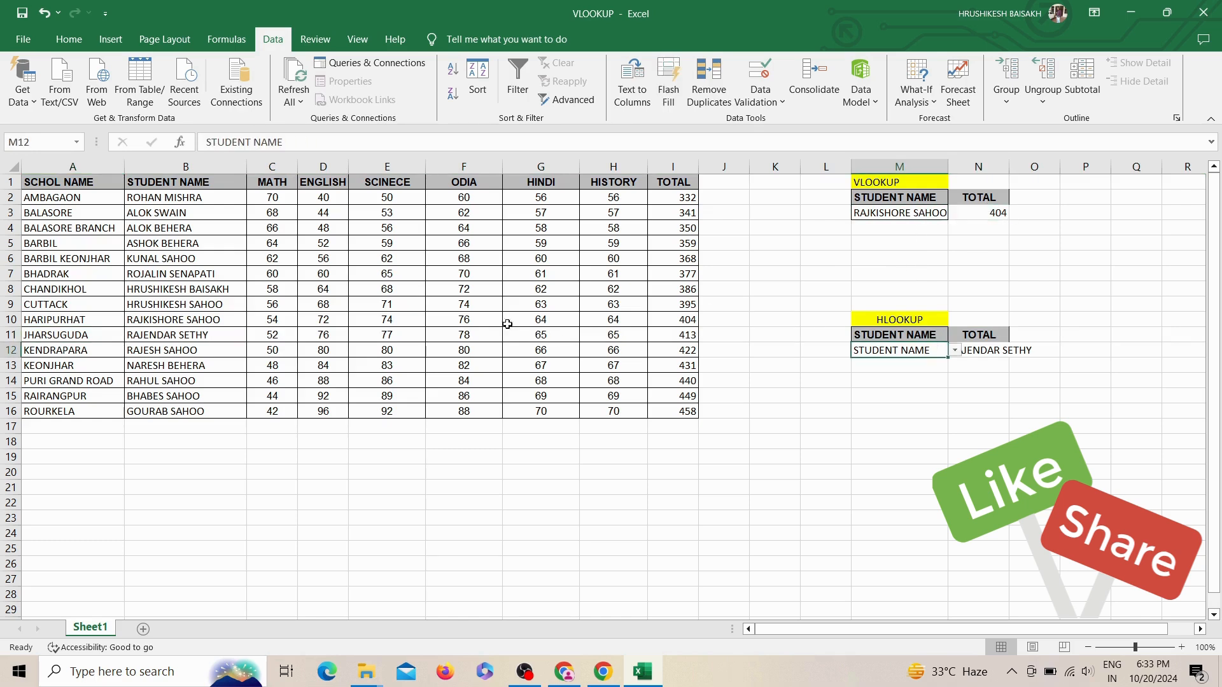
{"action": "left_click", "coordinate": [483, 315]}
{"action": "left_click", "coordinate": [216, 257]}
{"action": "left_click", "coordinate": [76, 228]}
{"action": "left_click", "coordinate": [111, 280]}
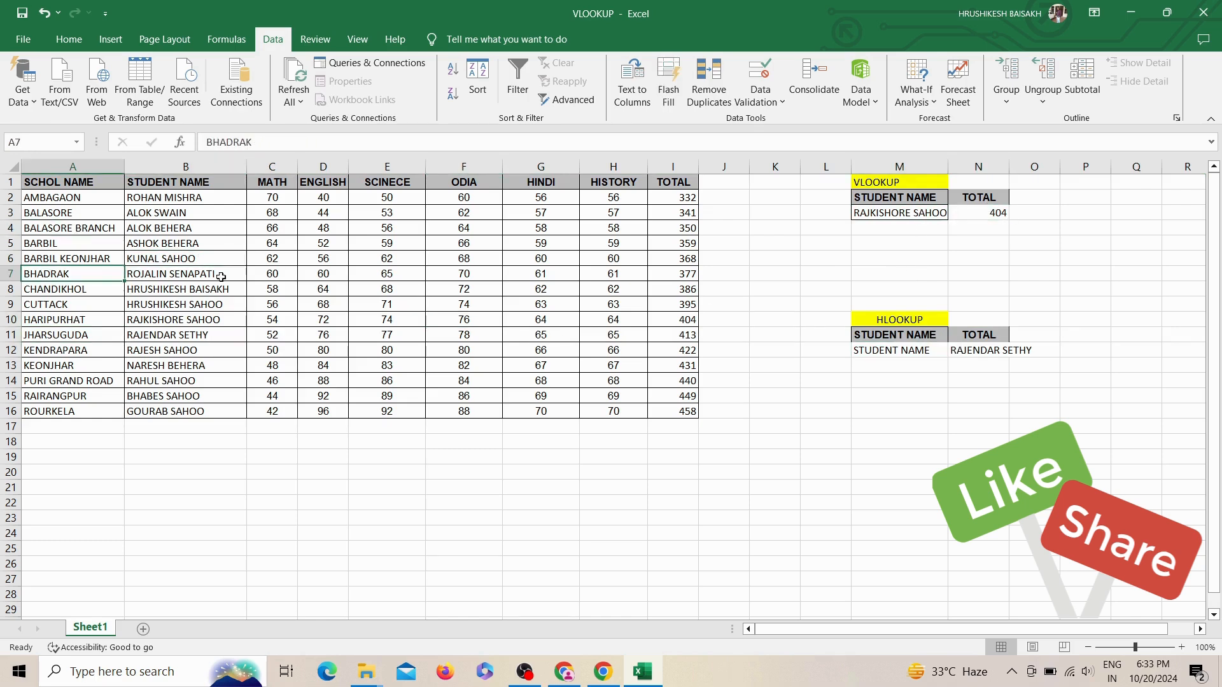